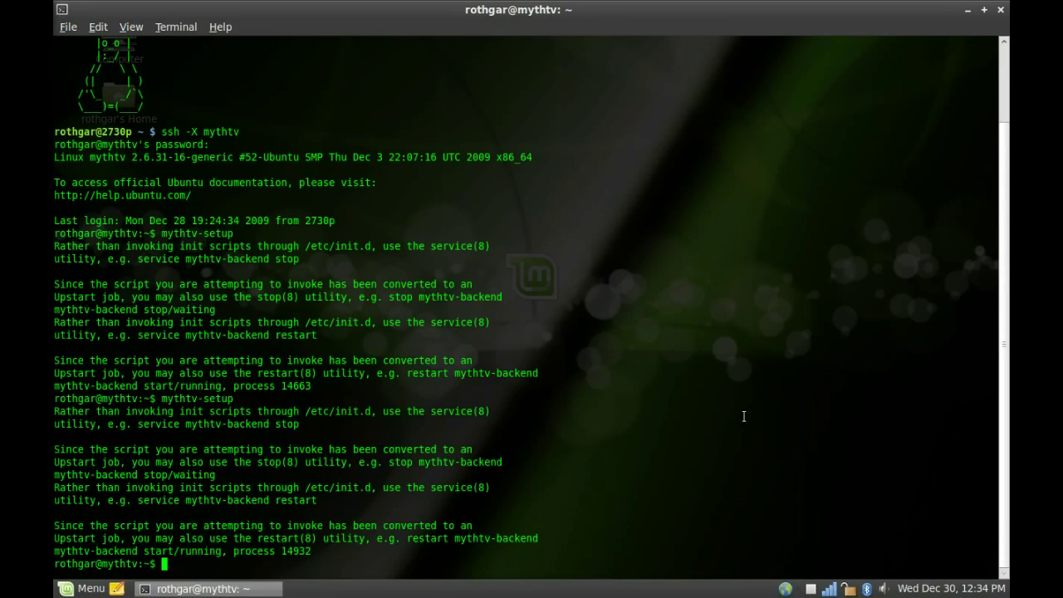
- Try to launch the control centre from the remote shell with mythbuntu-control-center and mythbuntu-control-centere
text(mythbuntu-cont)
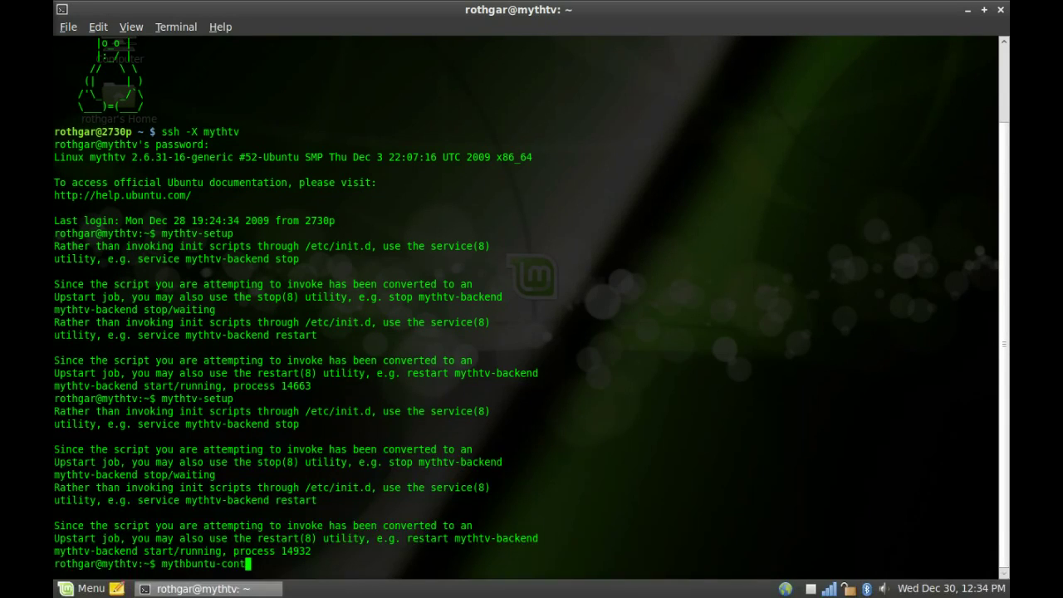
text(rol-center)
key(Return)
key(Up)
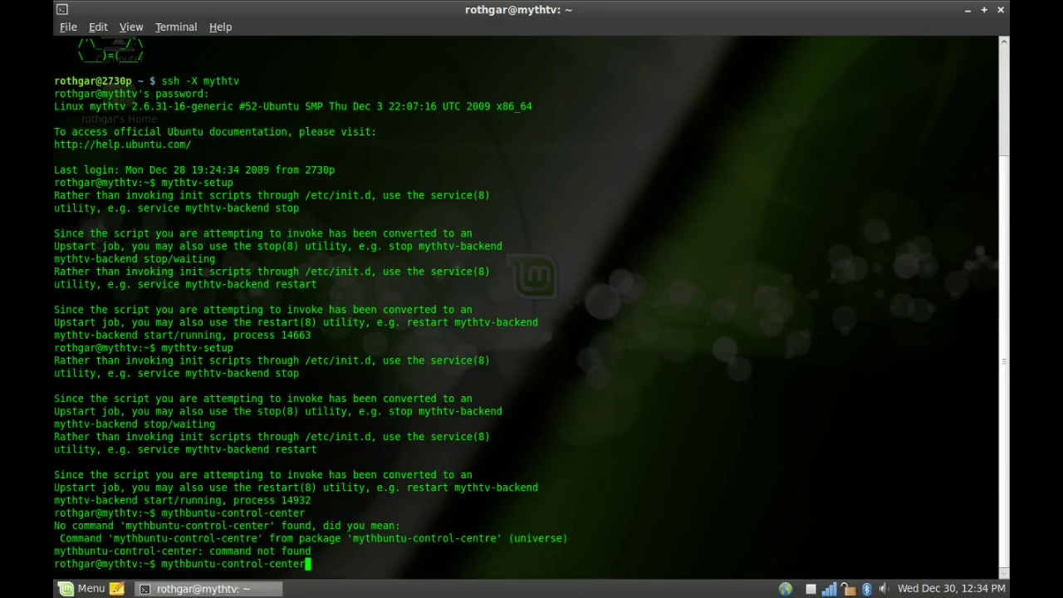
text(e)
key(Return)
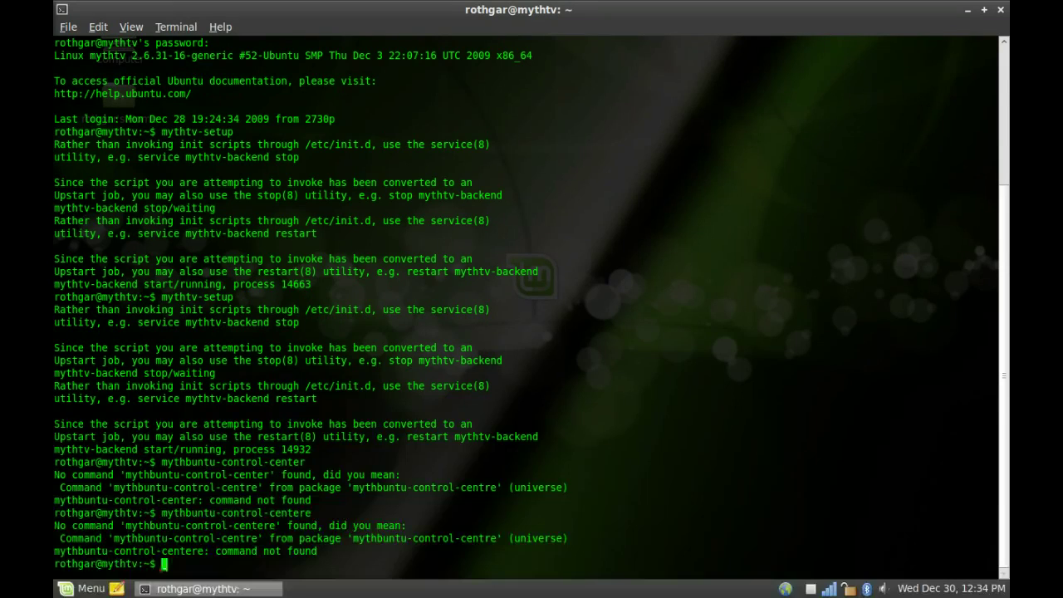
- Correct the previous command to mythbuntu-control-centre, run it, and shift the opened window slightly
key(Up)
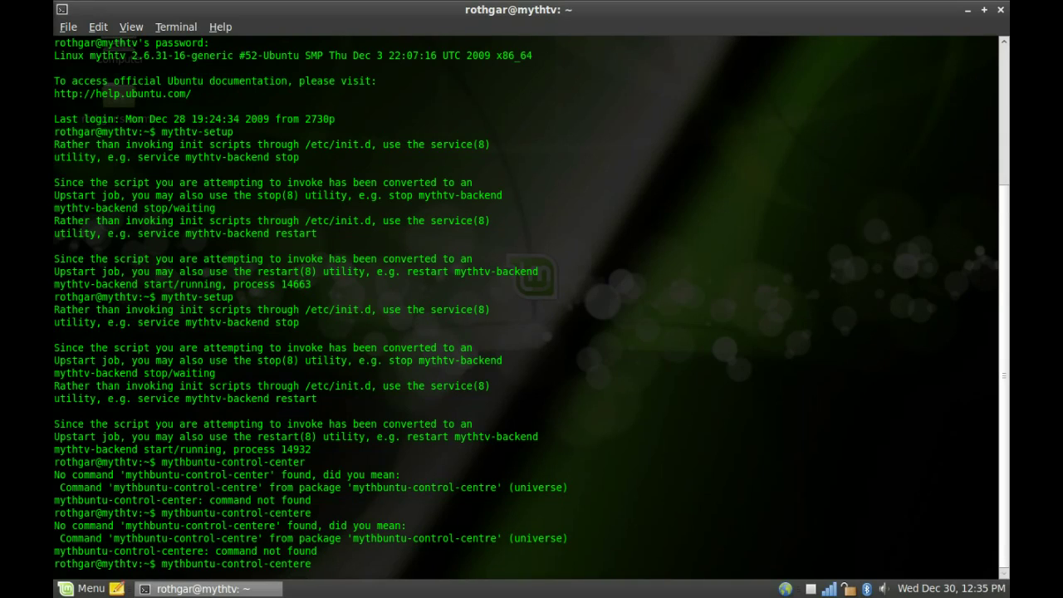
key(Left)
key(Left)
key(BackSpace)
key(Return)
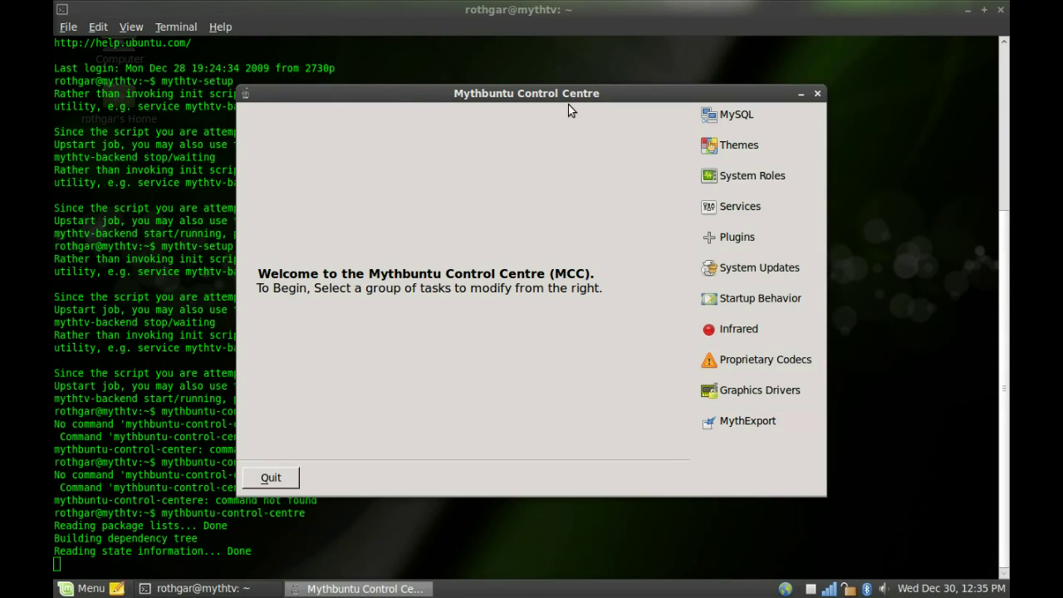
drag(568, 105, 546, 98)
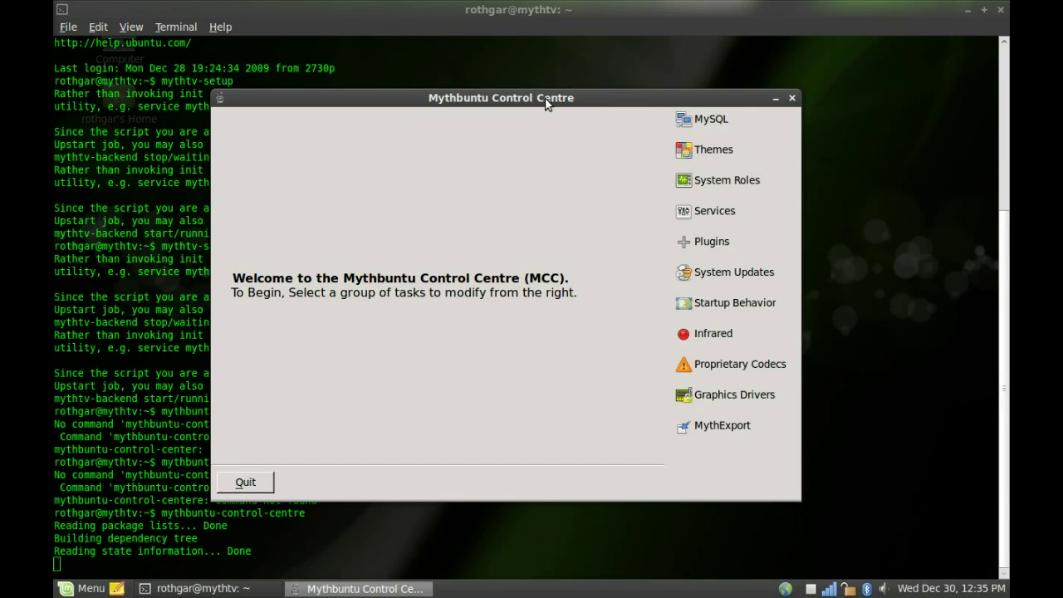
- Review the MySQL configuration and the Themes and Artwork settings
click(711, 118)
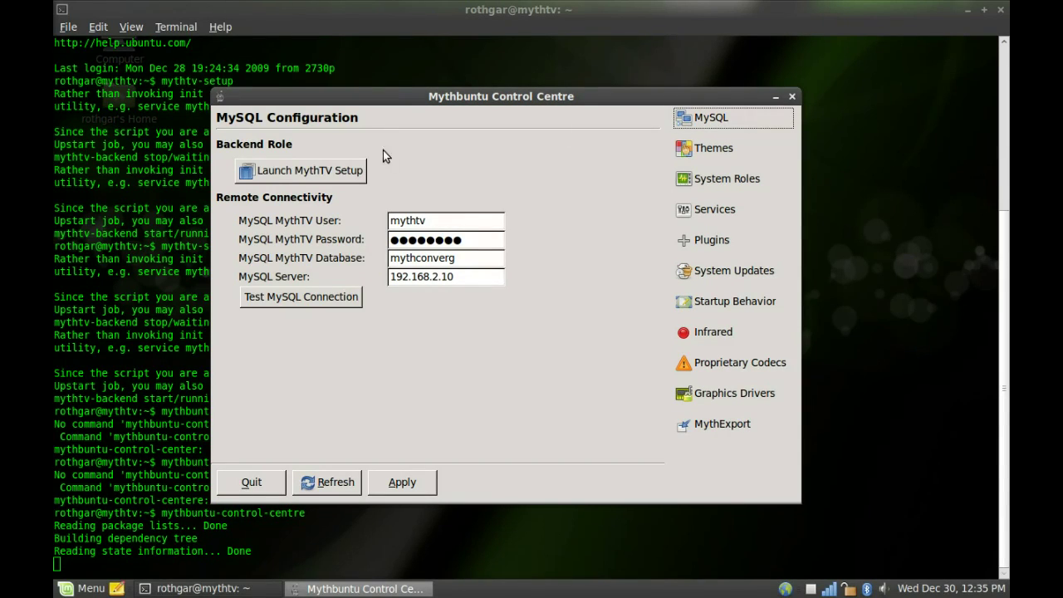
click(283, 173)
click(723, 149)
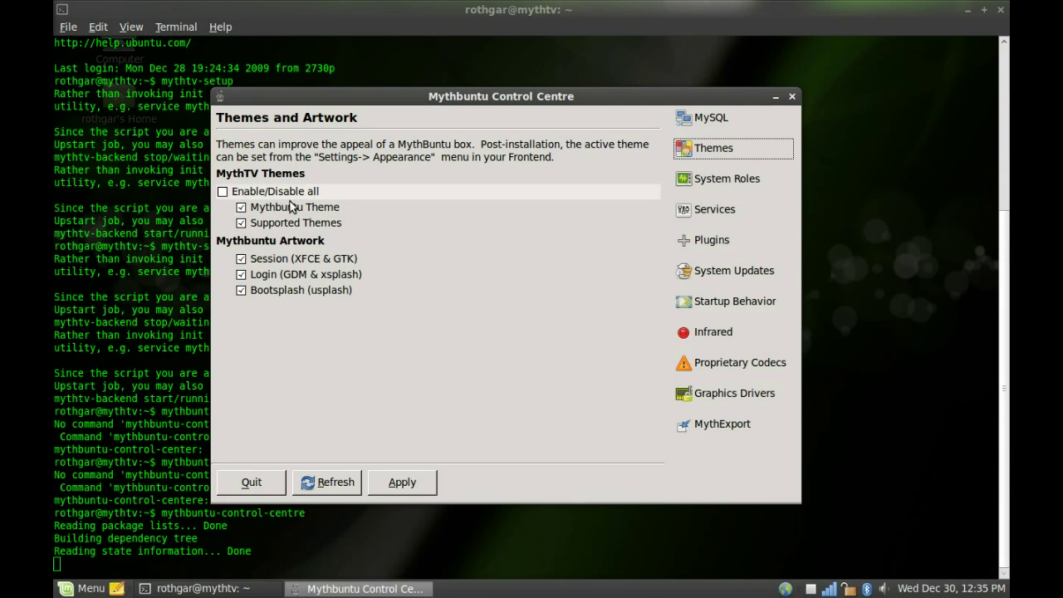
- Choose Primary Backend as the machine's backend role in System Roles
click(700, 182)
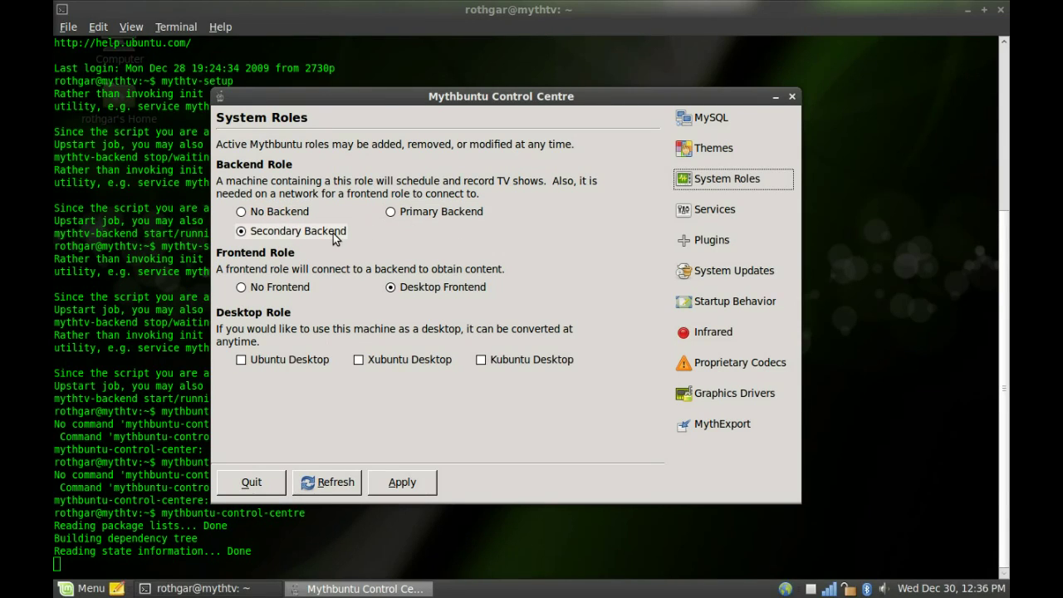
click(427, 213)
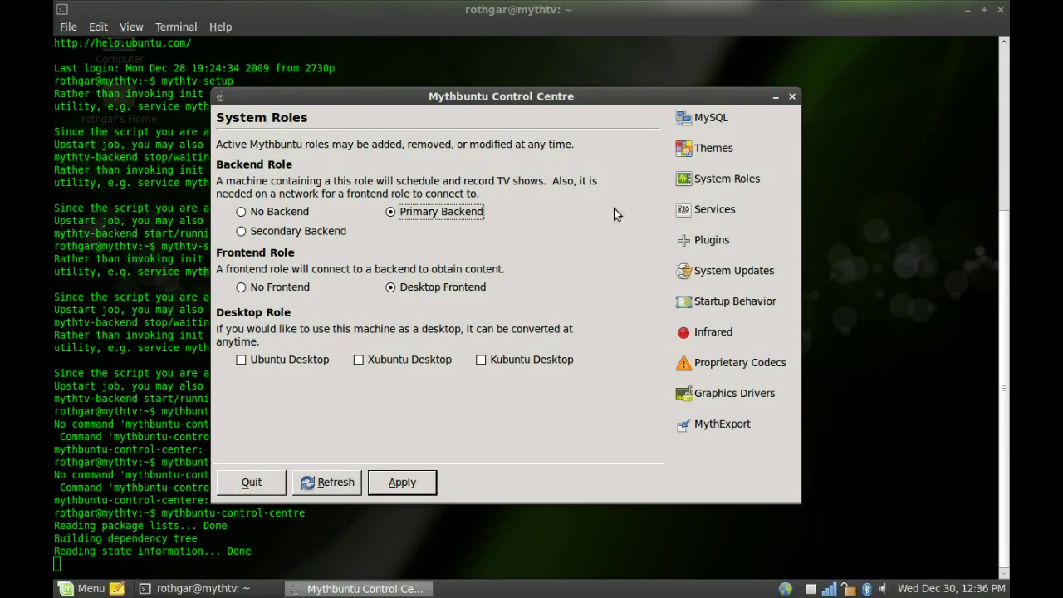
- Review the Services settings and the MythTV plugins, including the choices for Password Protect Mythweb
click(711, 213)
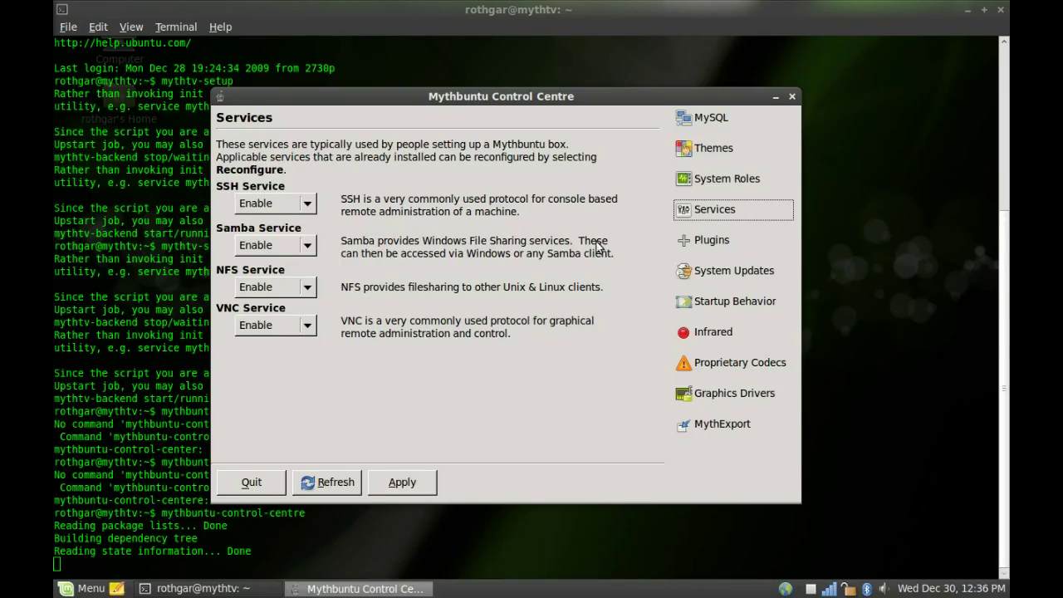
click(691, 239)
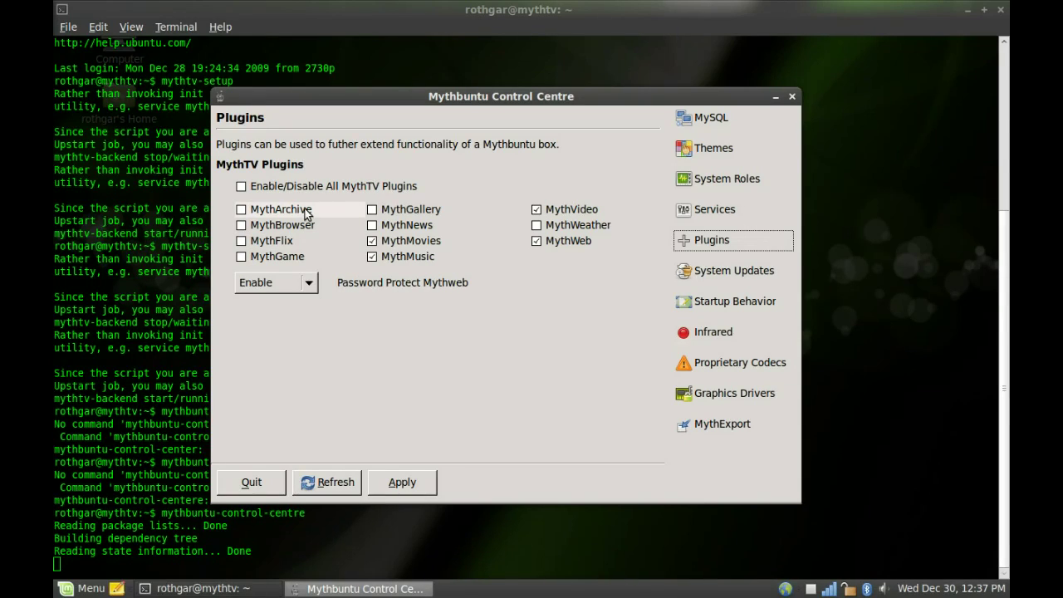
click(312, 283)
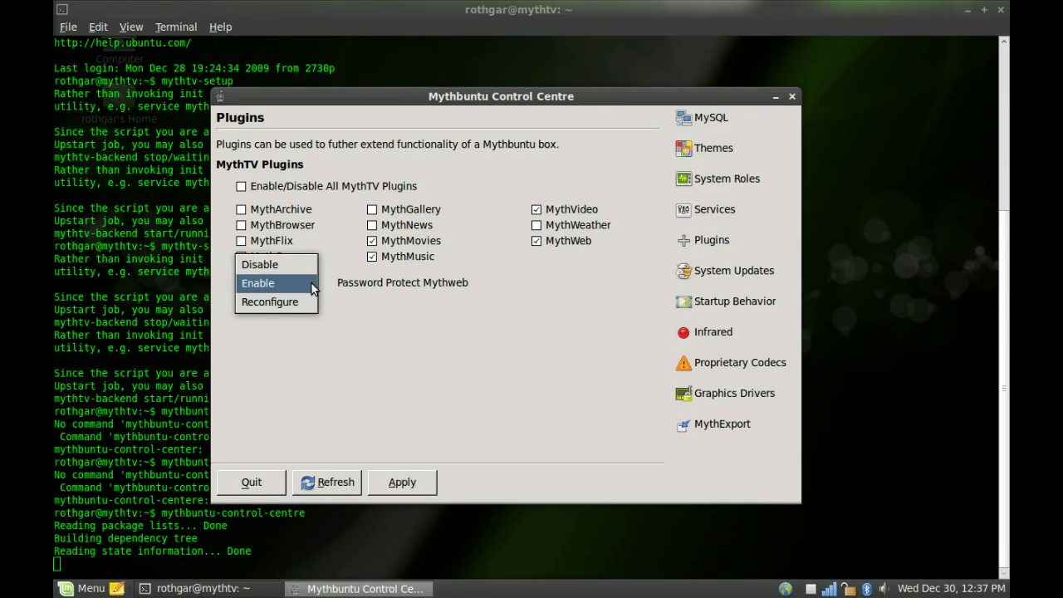
click(310, 283)
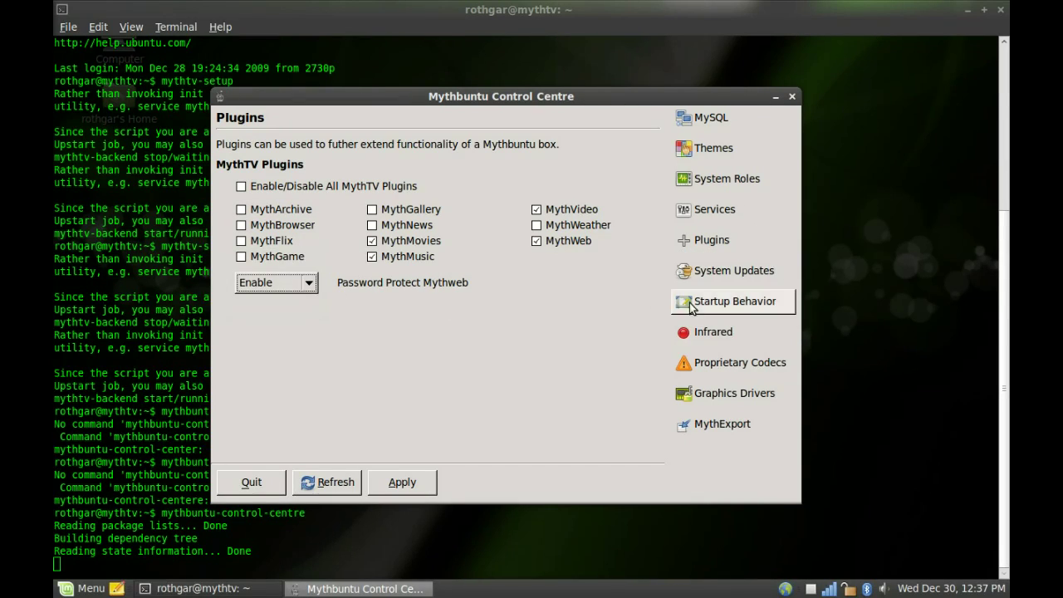
- Review the System Updates tools and the Startup Behavior settings
click(720, 275)
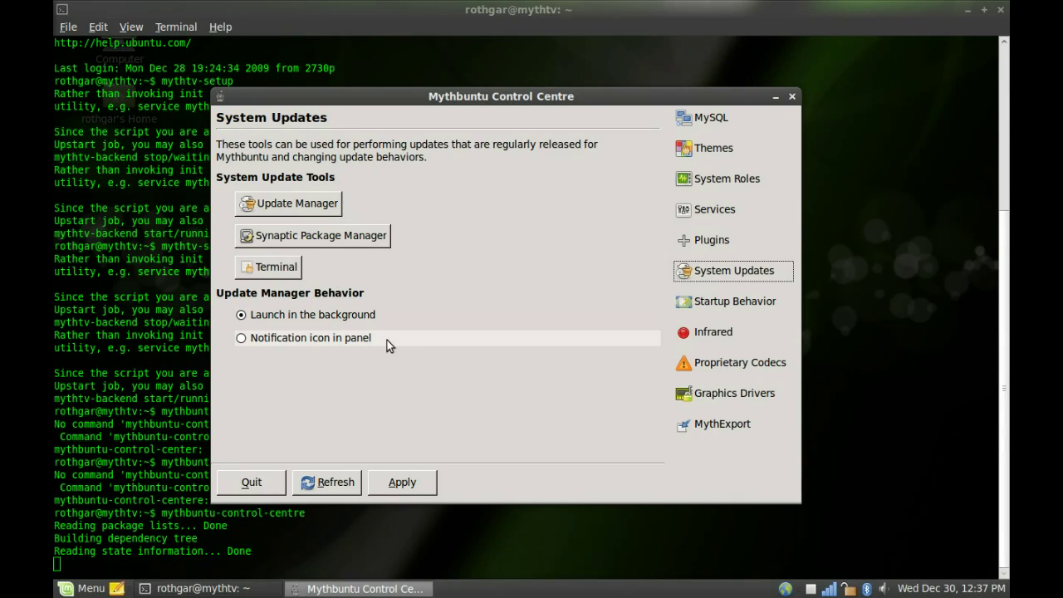
click(736, 305)
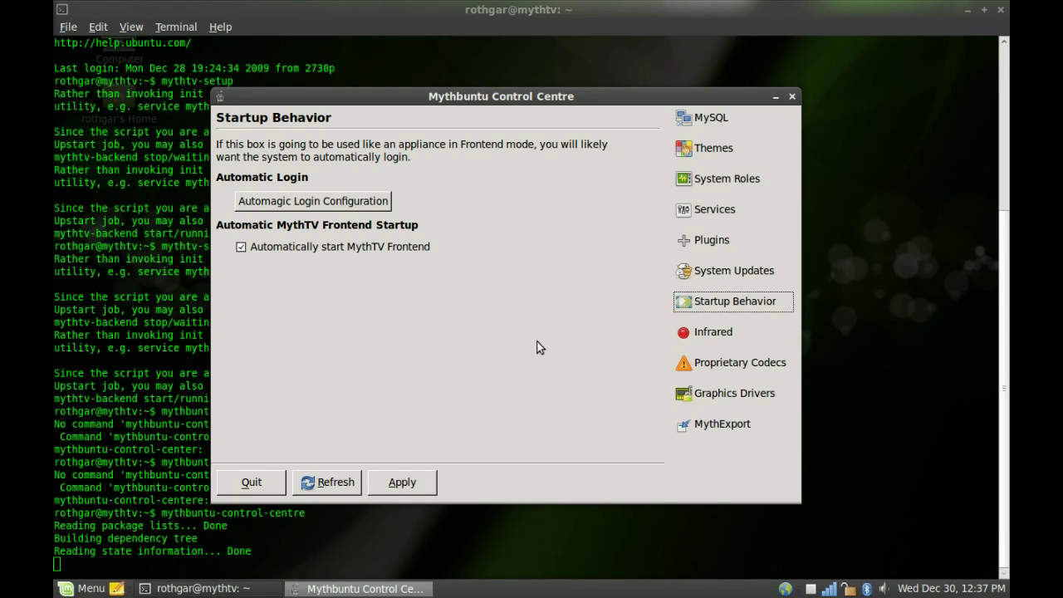
- Review the Infrared settings and the list of supported remotes, keeping Windows Media Center Transceivers/Remotes (all)
click(728, 333)
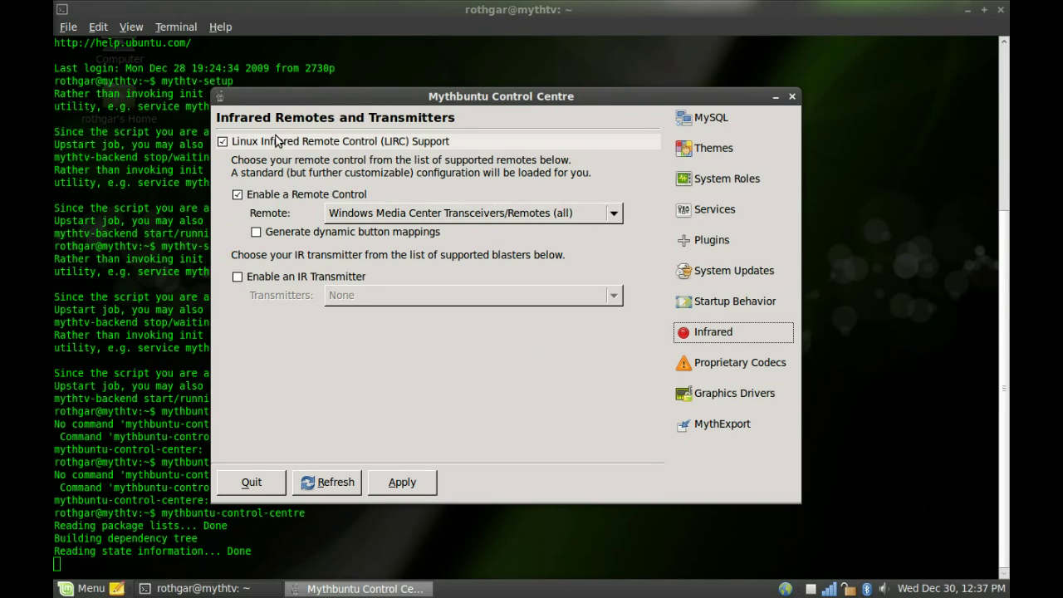
click(615, 214)
click(615, 215)
click(614, 214)
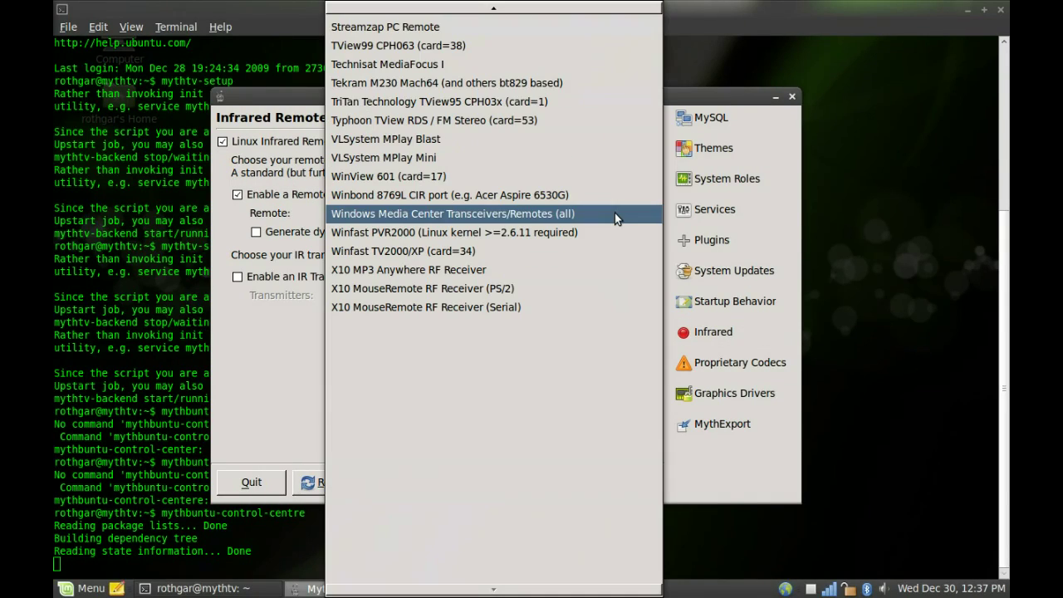
click(615, 214)
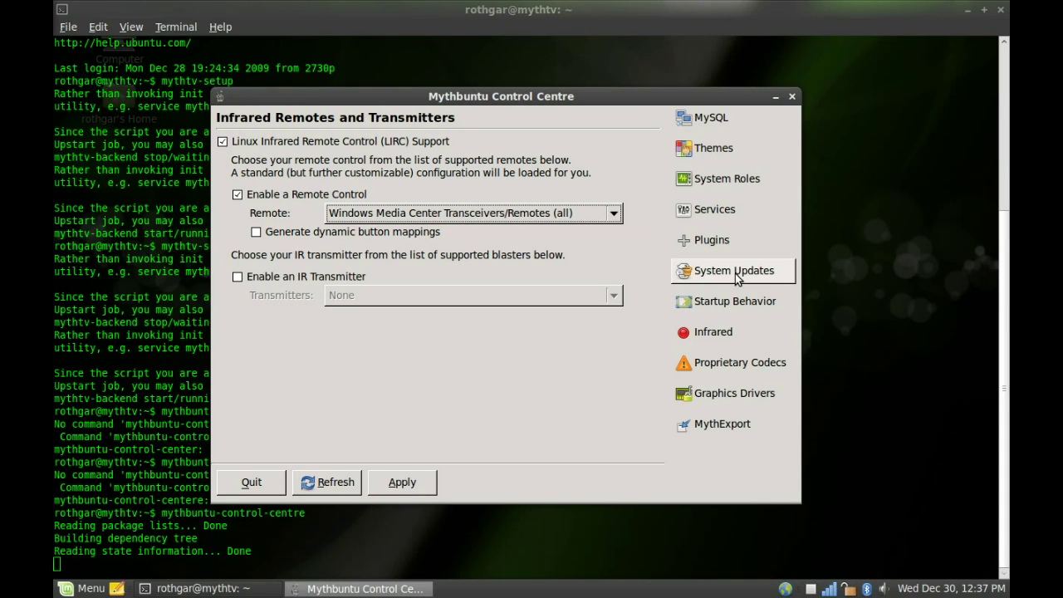
- Review the Proprietary Codecs, Graphics Drivers and MythExport settings
click(724, 365)
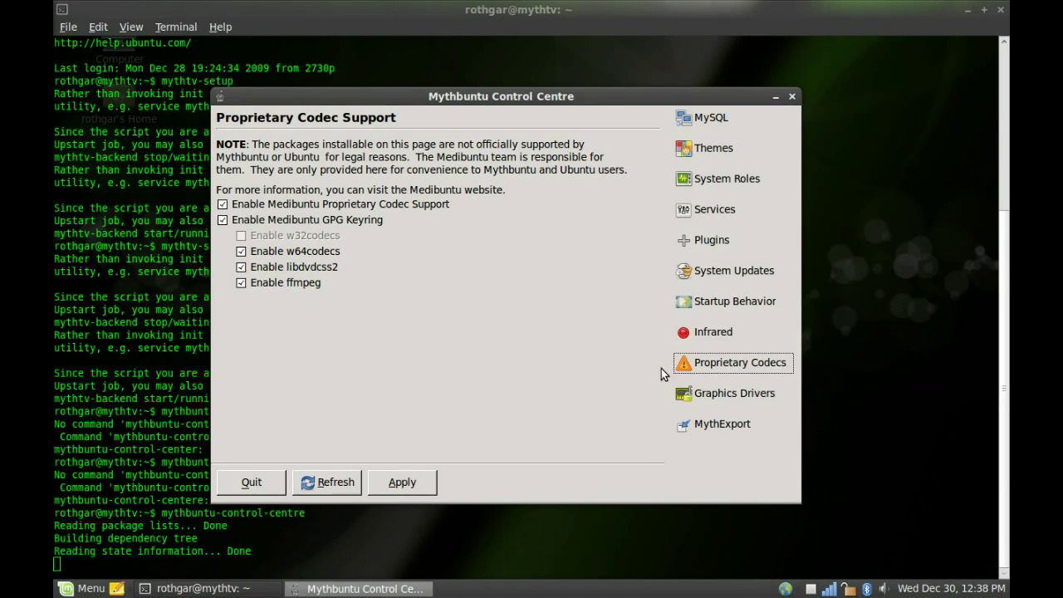
click(733, 399)
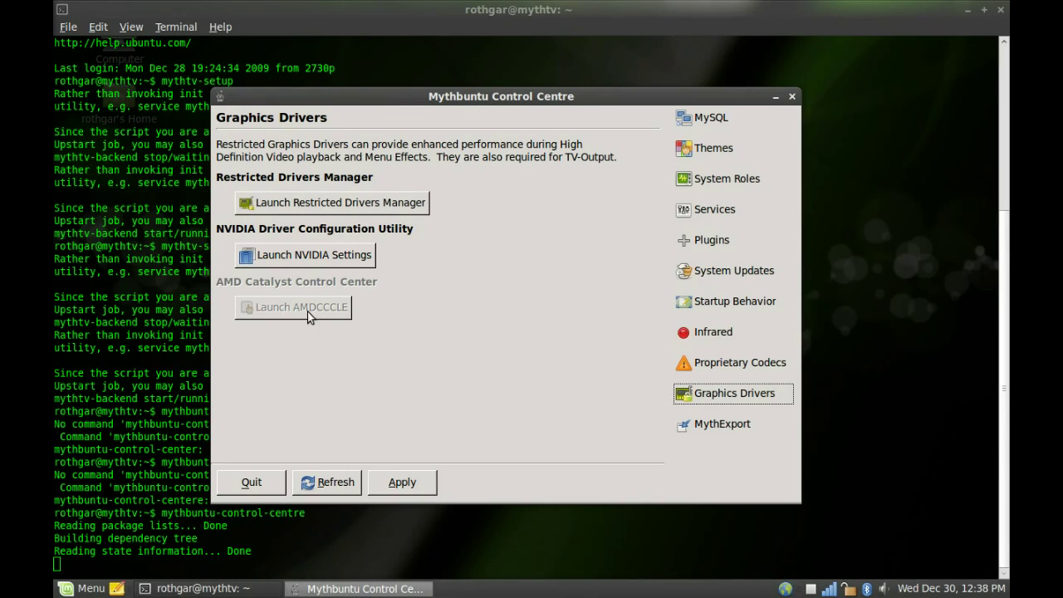
click(722, 424)
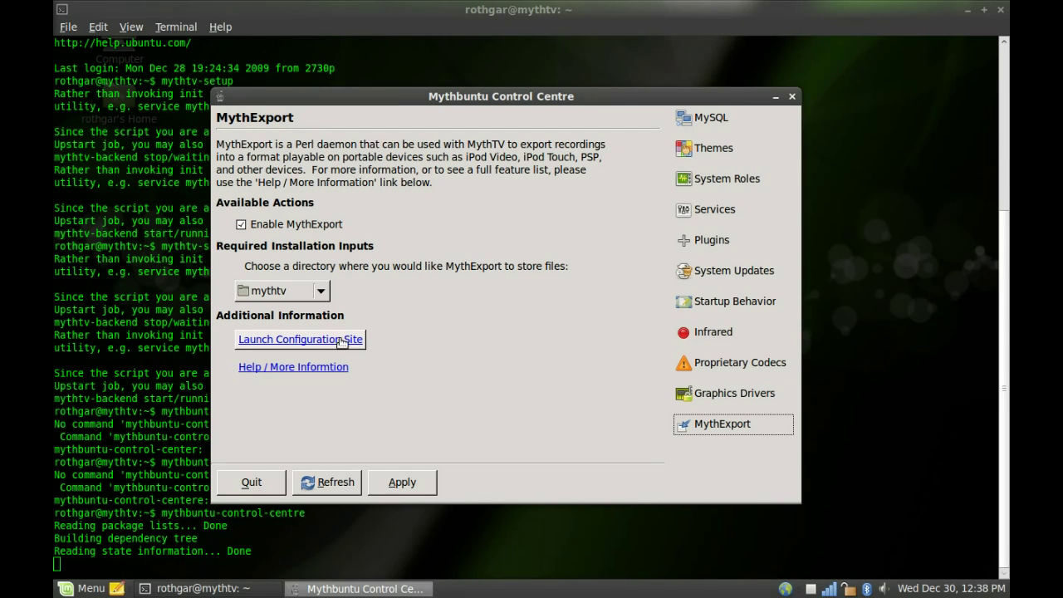
- Try to apply the marked System Roles and MythExport changes, and quit the control centre
click(404, 483)
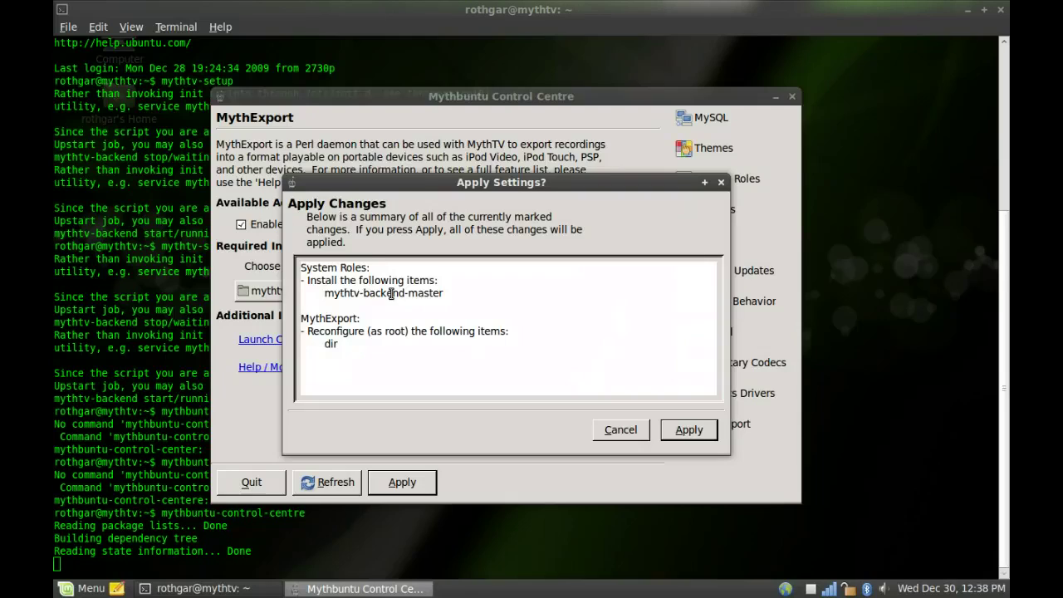
click(686, 432)
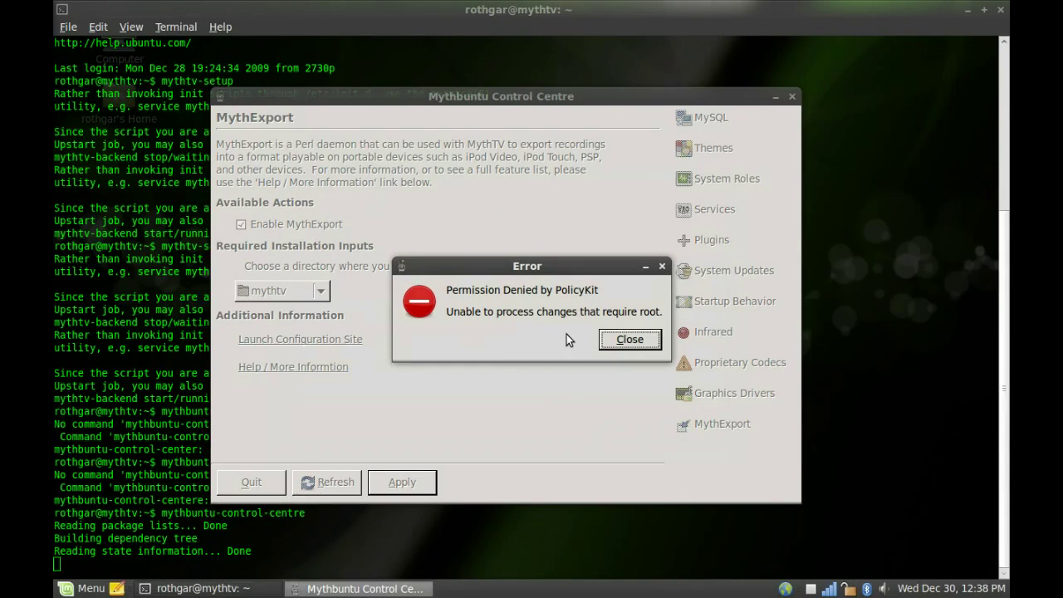
click(616, 343)
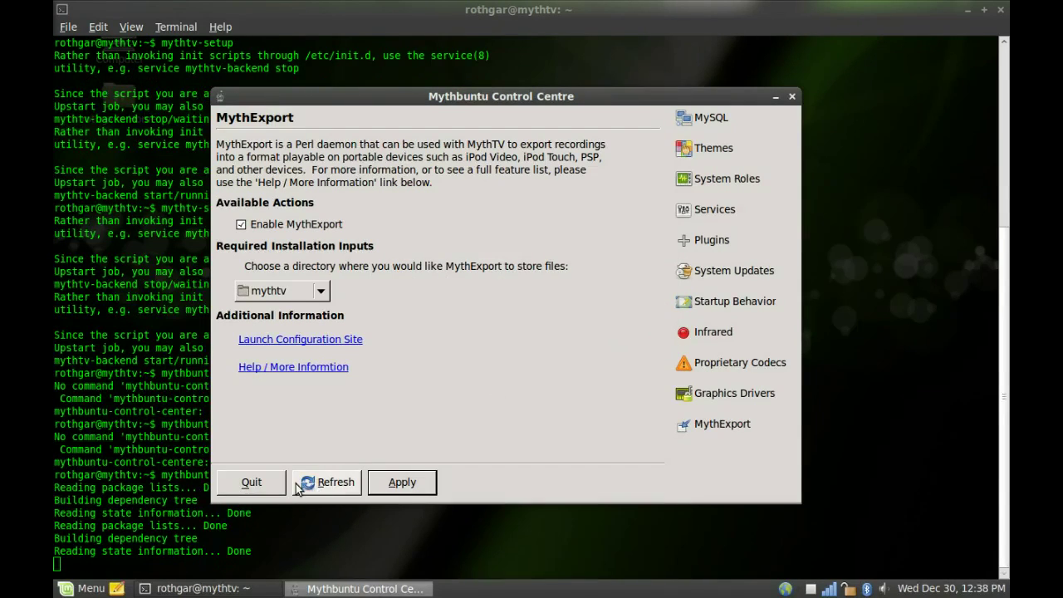
click(249, 484)
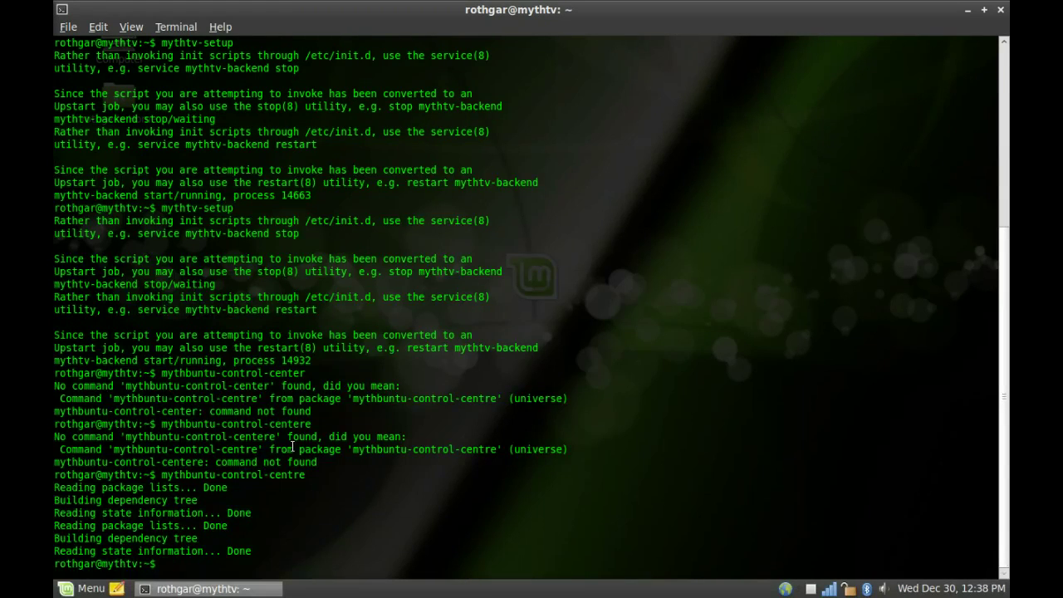
- Run mythtv-setup from the shell, allow running mythbackend processes to be closed, and enter the login password to stop mythtv-backend
key(Up)
key(Up)
key(Up)
key(Up)
key(Return)
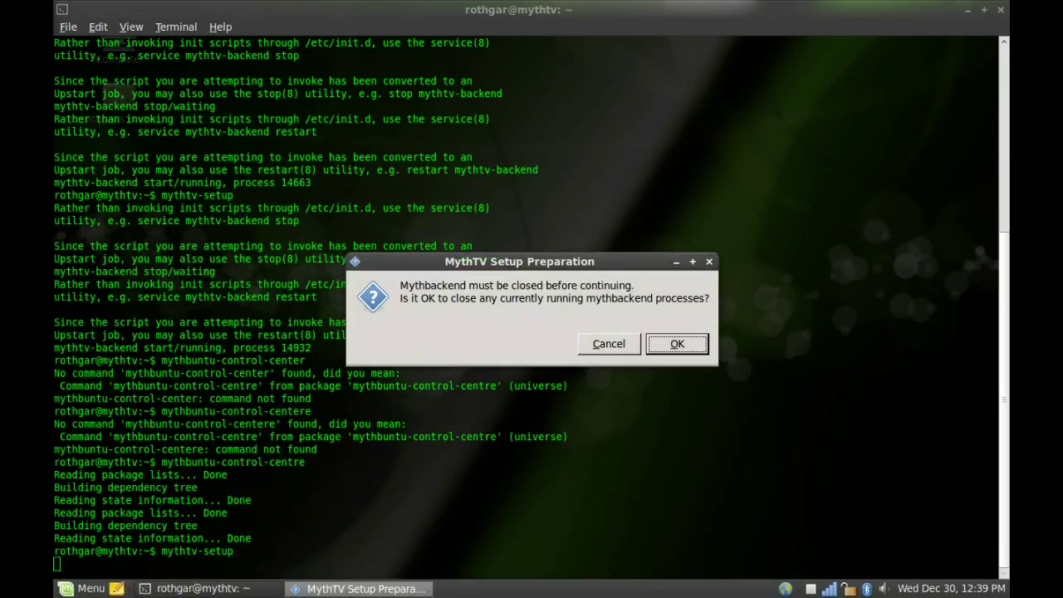
key(Return)
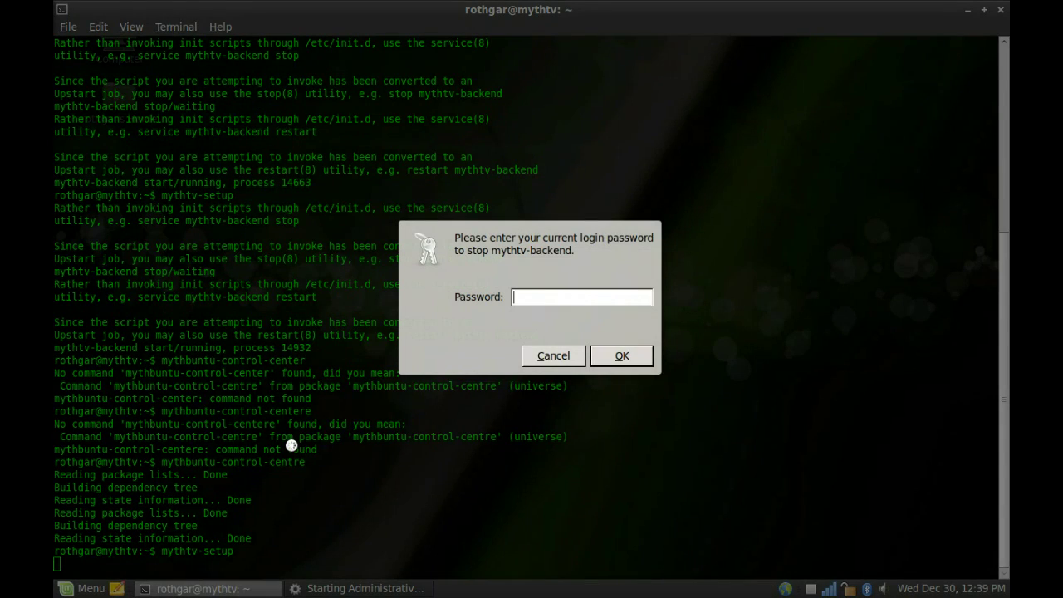
text(*********)
key(Return)
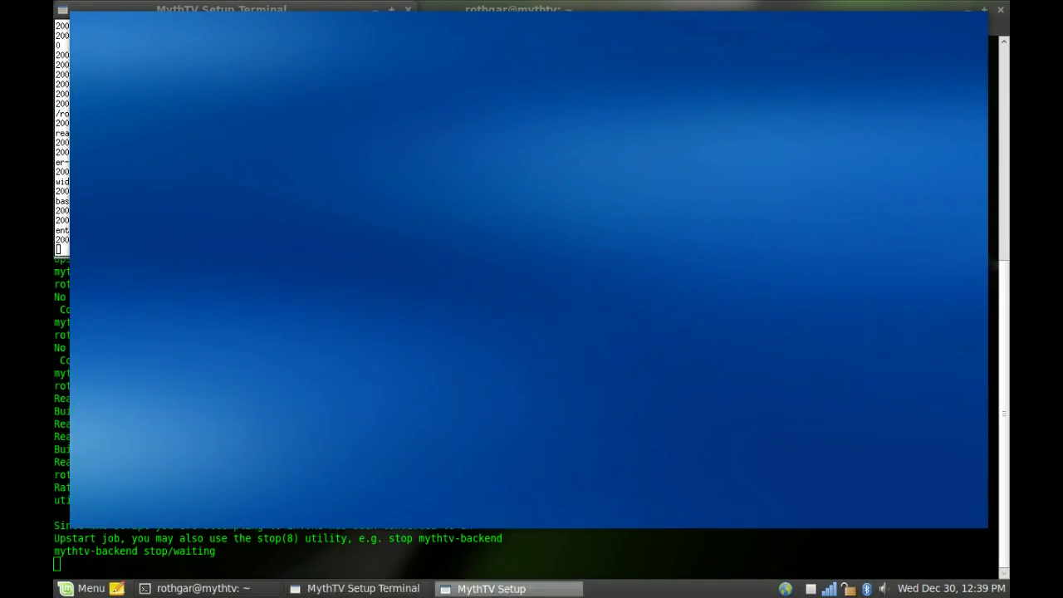
- Open Input connections in MythTV Setup
key(Down)
key(Down)
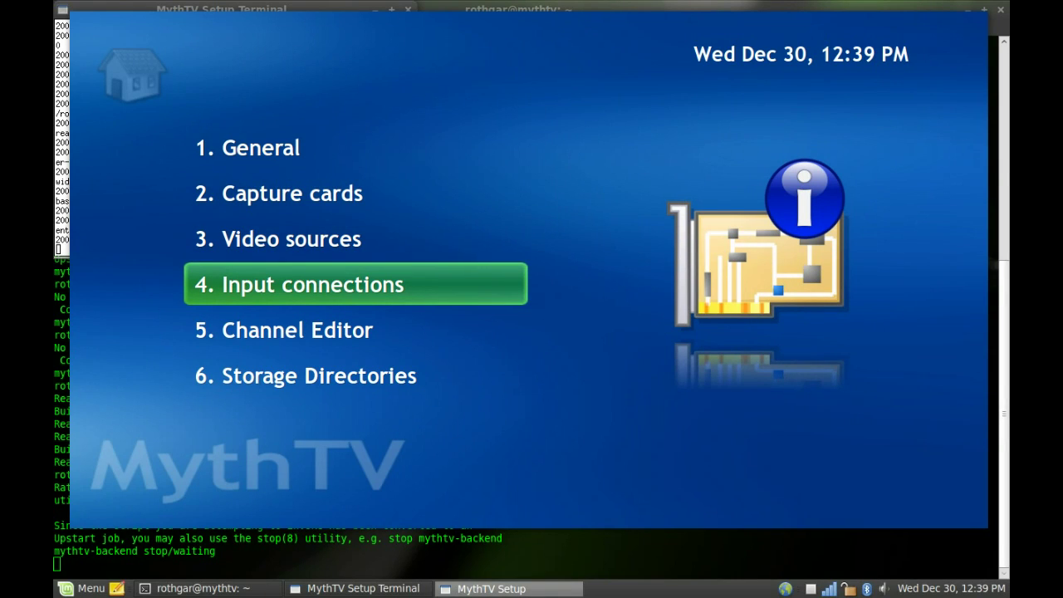
key(Return)
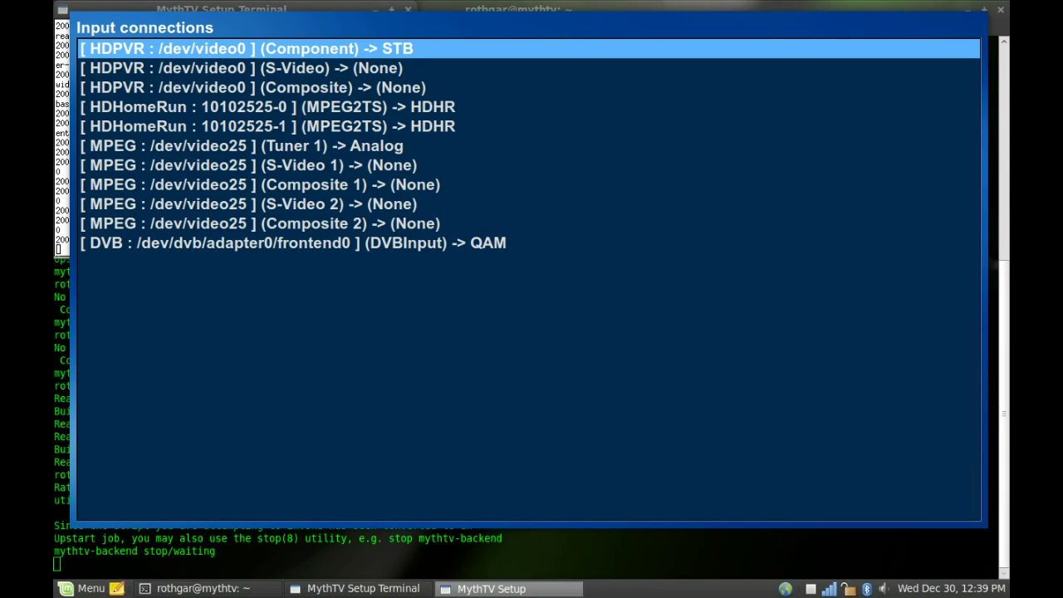
- Review the source connection and input interaction settings of the HDPVR Component input, and finish its setup pages
key(Down)
key(Up)
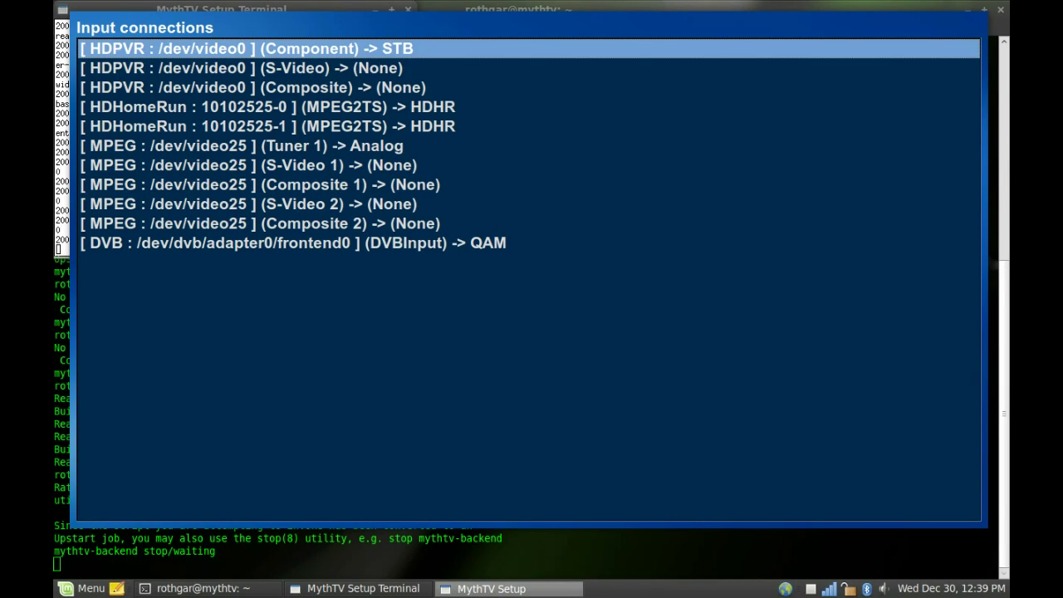
key(Return)
key(Up)
key(Up)
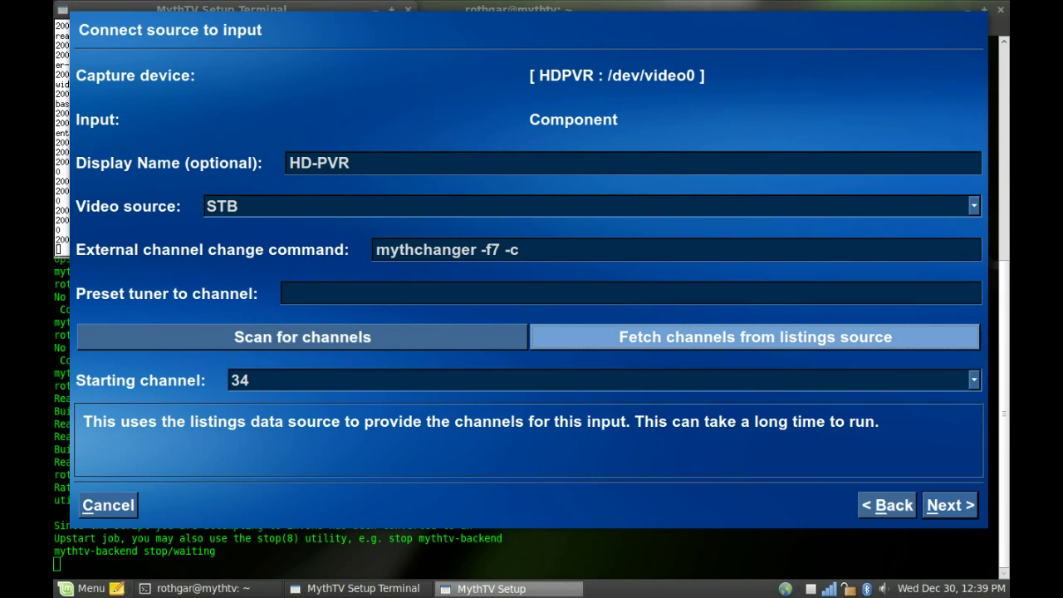
key(Down)
key(Down)
key(Return)
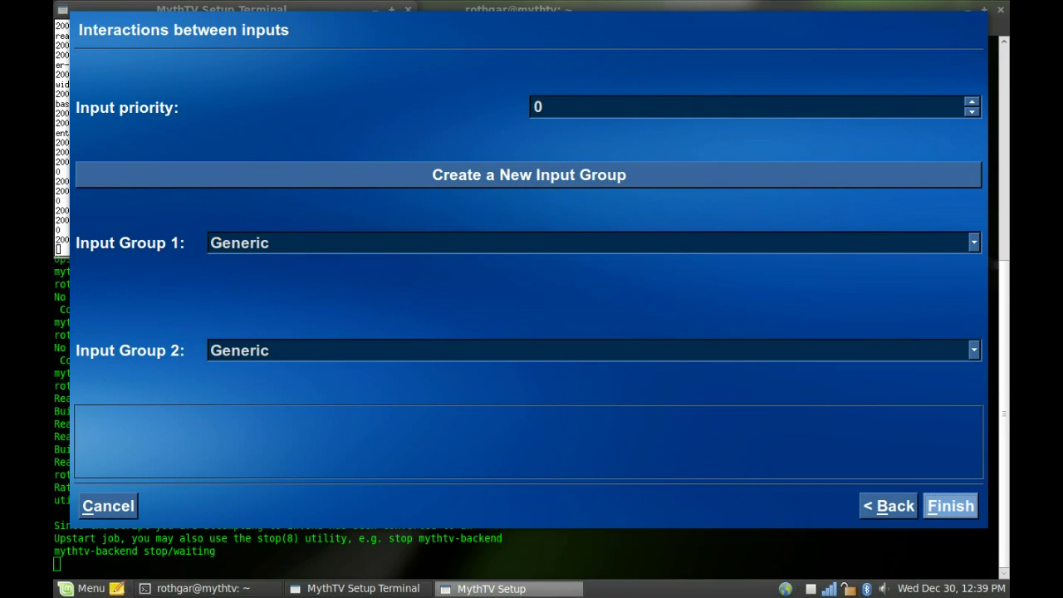
key(Return)
- Open the connection settings of the MPEG /dev/video25 Tuner 1 input
key(Down)
key(Down)
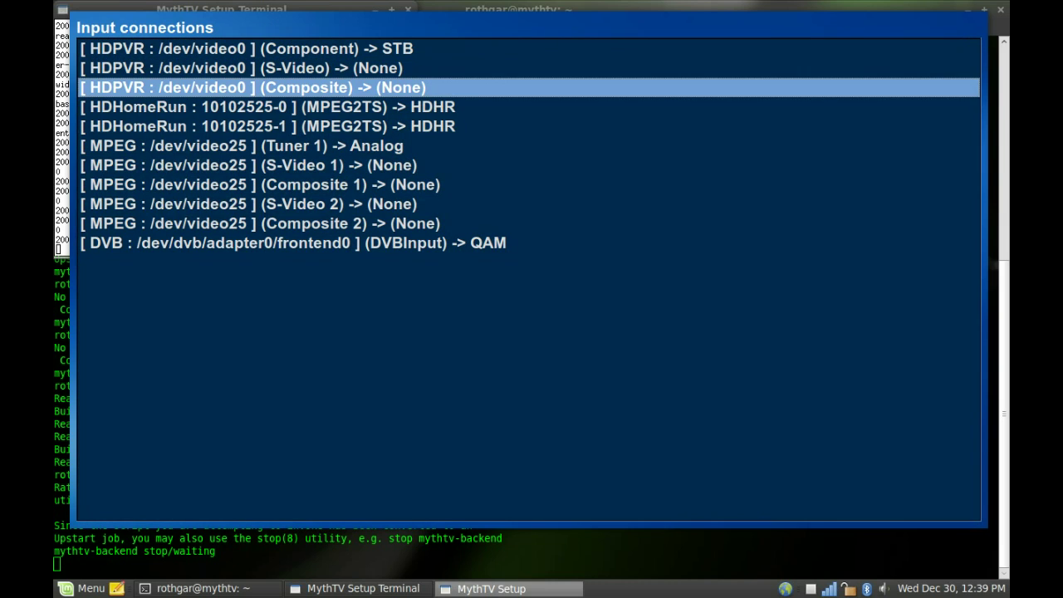
key(Down)
key(Down)
key(Down)
key(Down)
key(Down)
key(Down)
key(Down)
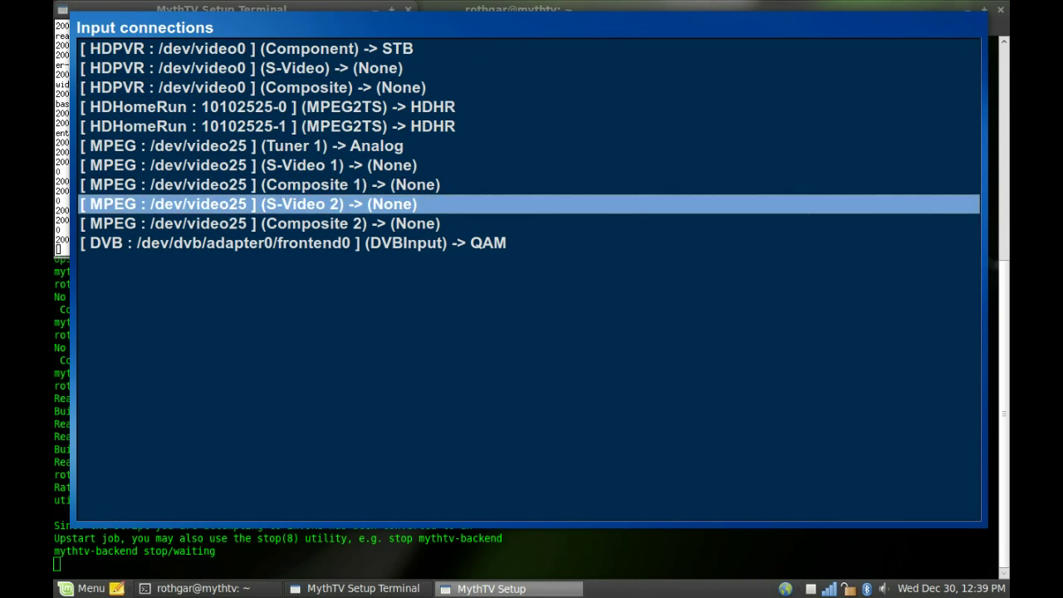
key(Up)
key(Up)
key(Up)
key(Up)
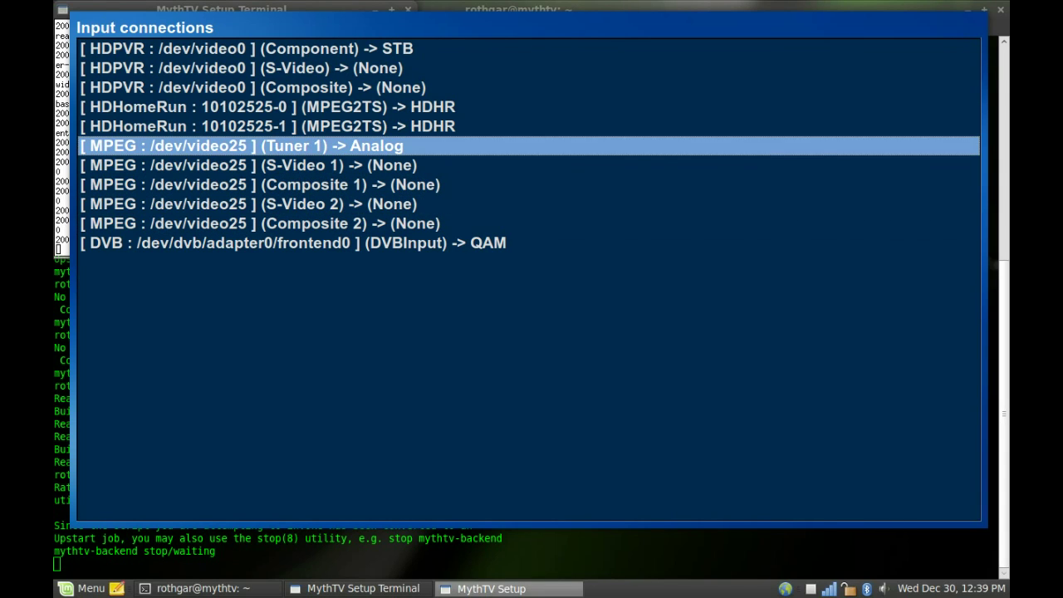
key(Return)
- Open the channel scan configuration for the Tuner 1 input
key(Up)
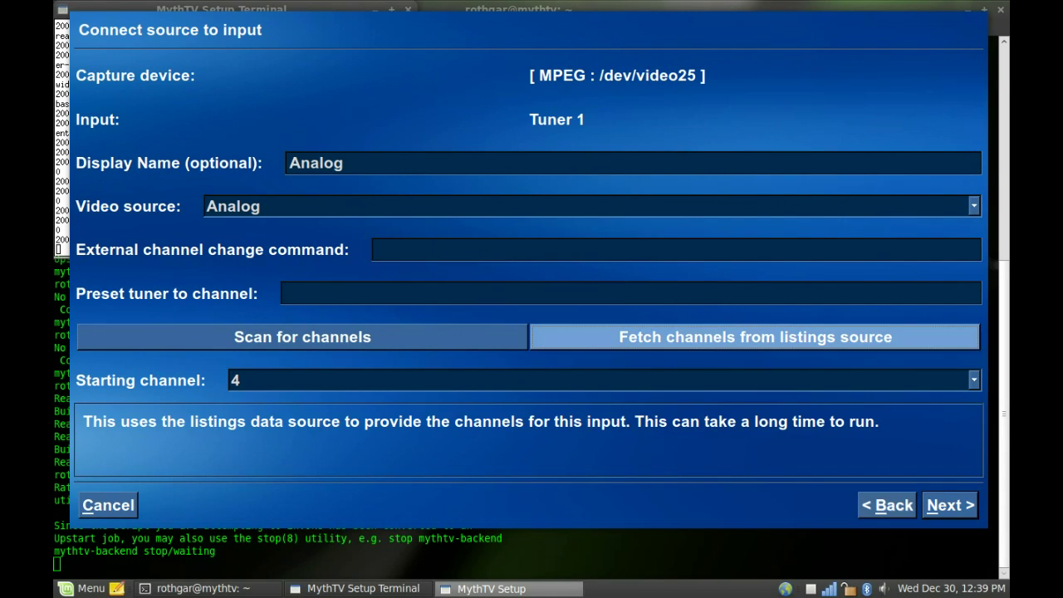
key(Left)
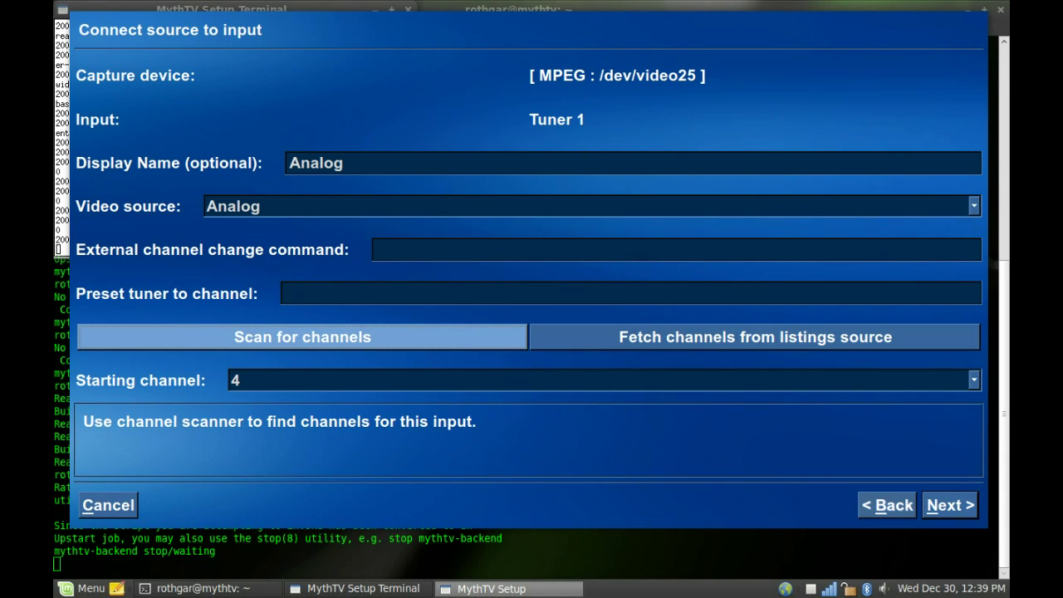
key(Return)
- Review the Desired Services, Only Free, Test Decryptability and Scan Type options for the Analog source scan
key(Down)
key(Down)
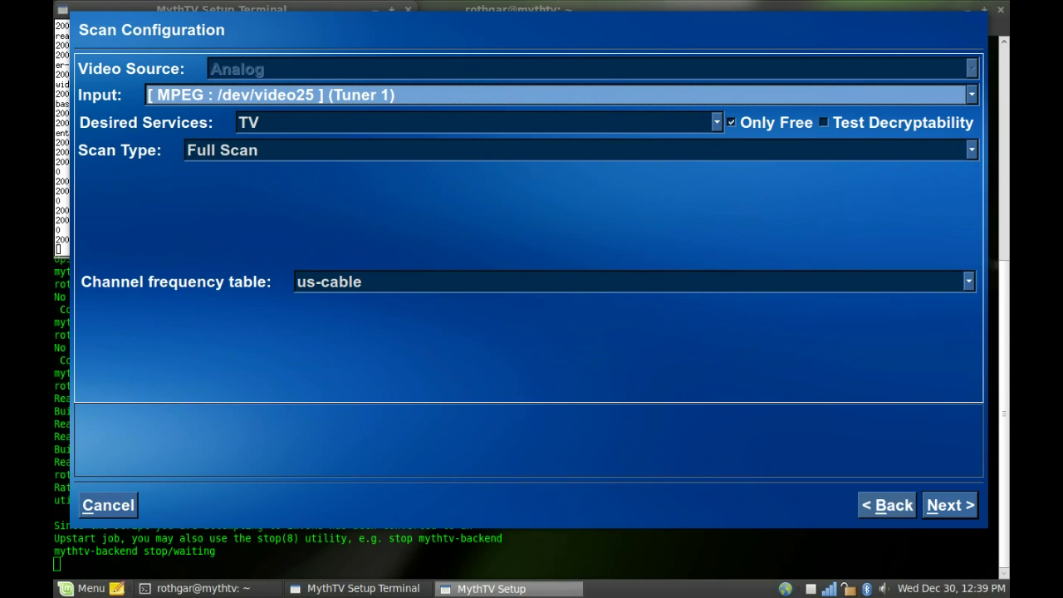
key(Down)
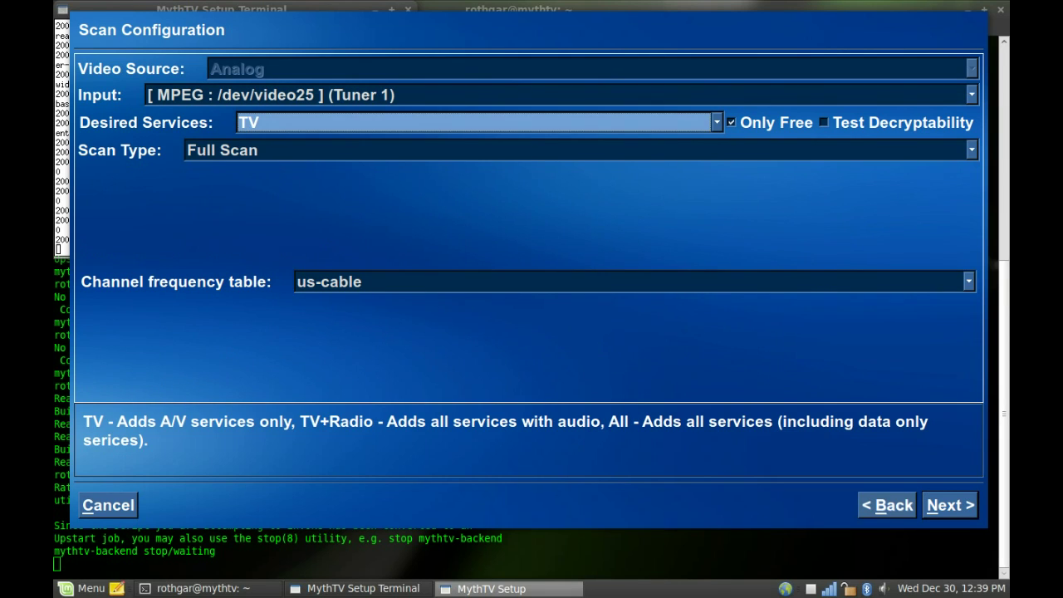
key(Right)
key(Right)
key(Right)
key(Right)
key(Left)
key(Right)
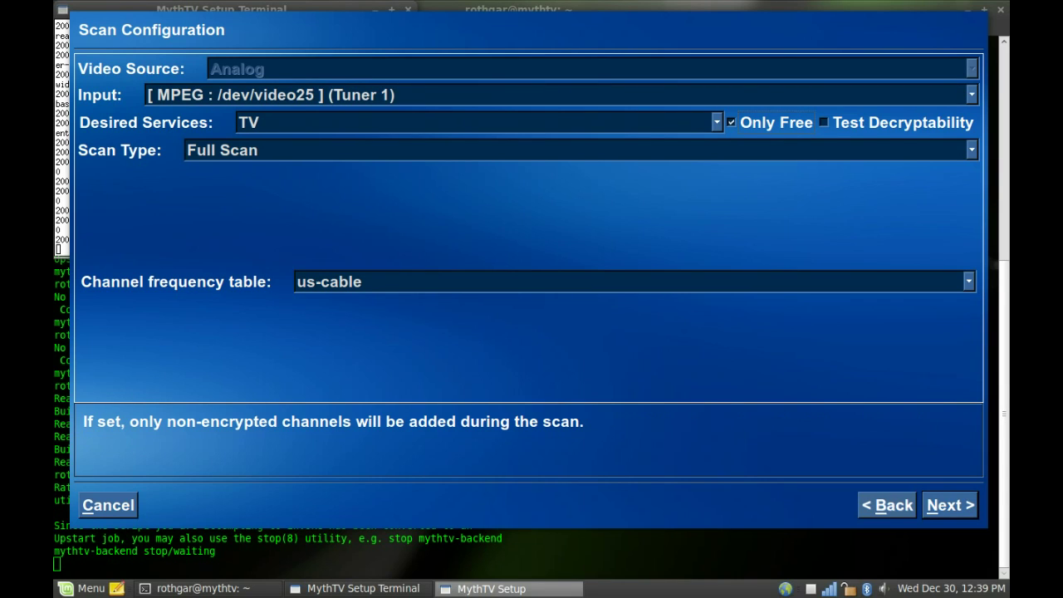
key(Right)
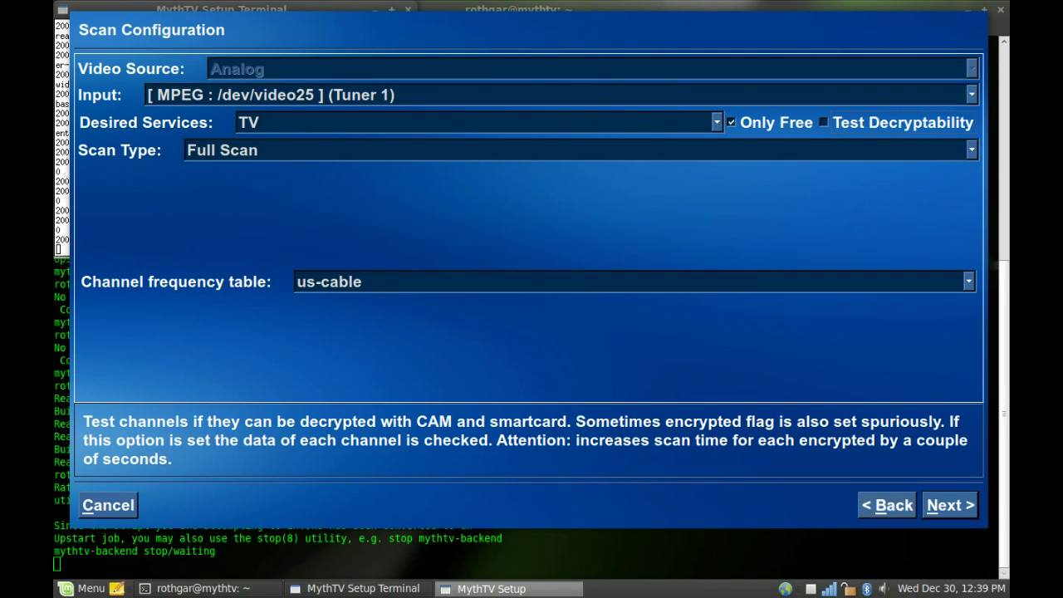
key(Down)
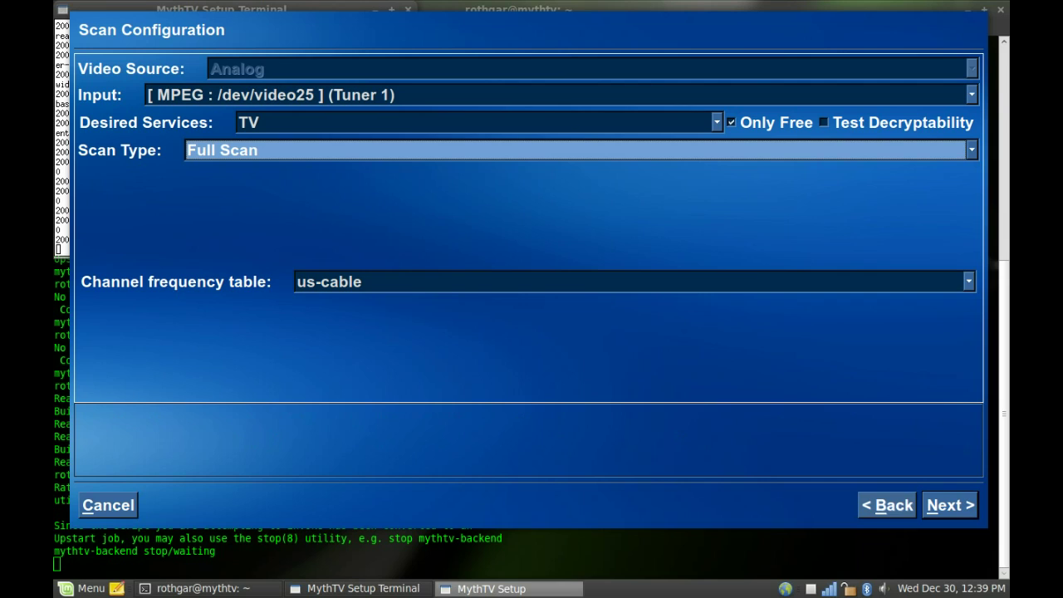
- Start the full channel scan of Tuner 1 with the us-cable frequency table
key(Down)
key(Down)
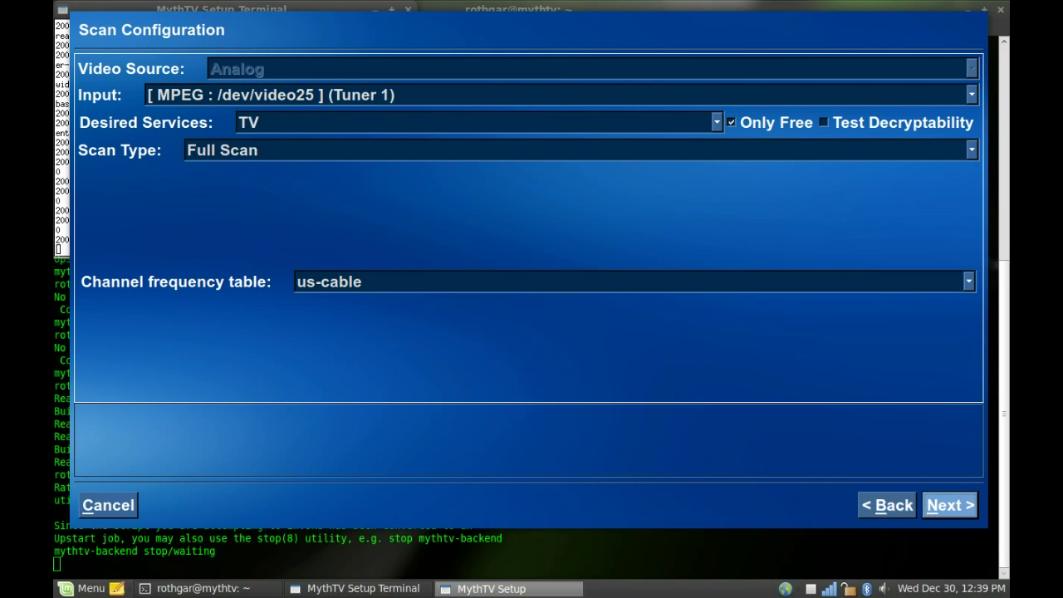
key(Return)
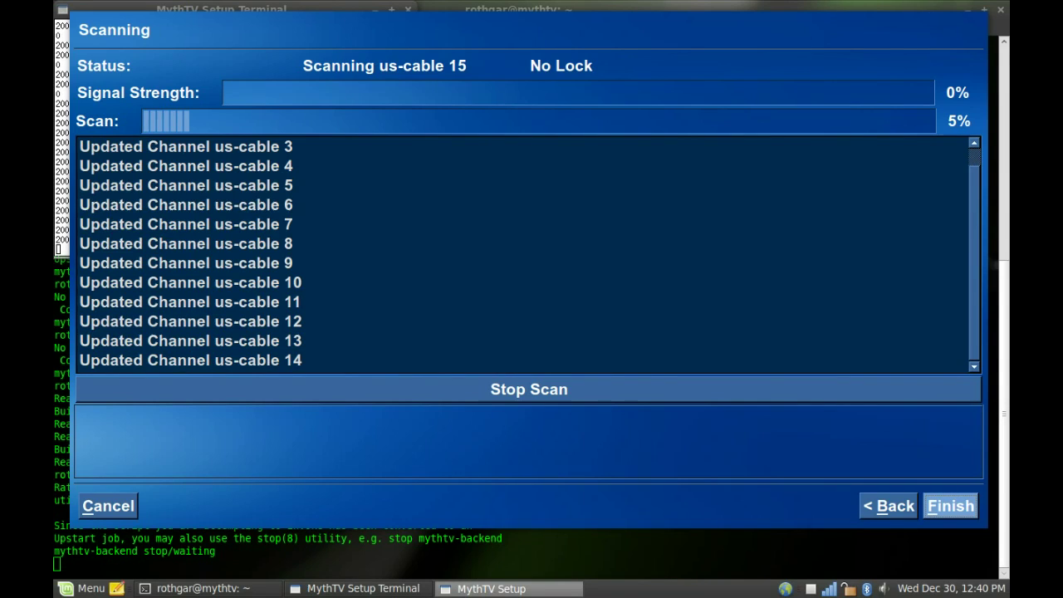
- Stop the running us-cable channel scan
key(Up)
key(Up)
key(Up)
key(Up)
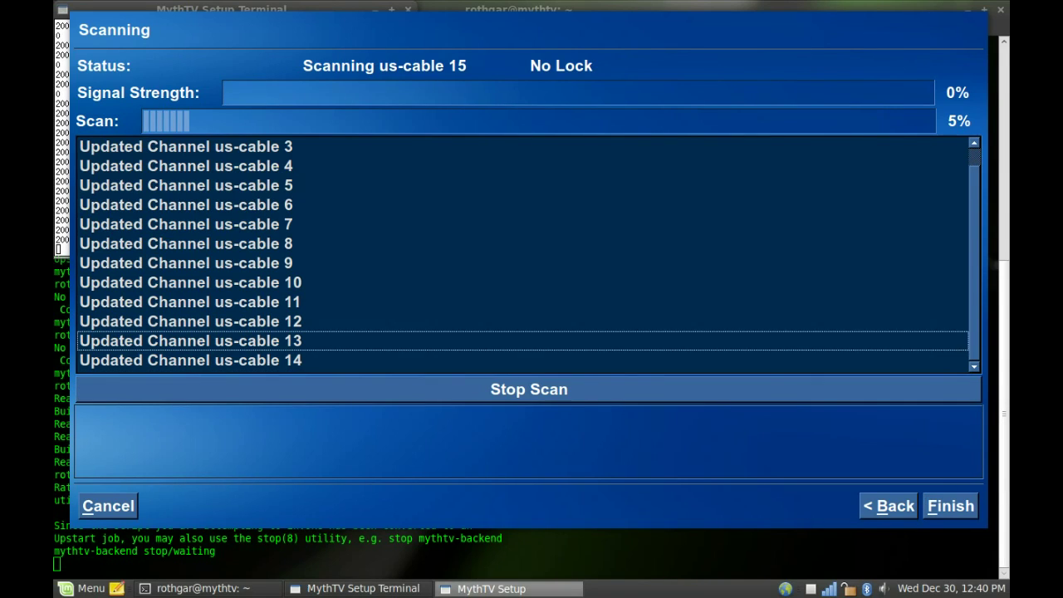
key(Down)
key(Down)
key(Down)
key(Down)
key(Up)
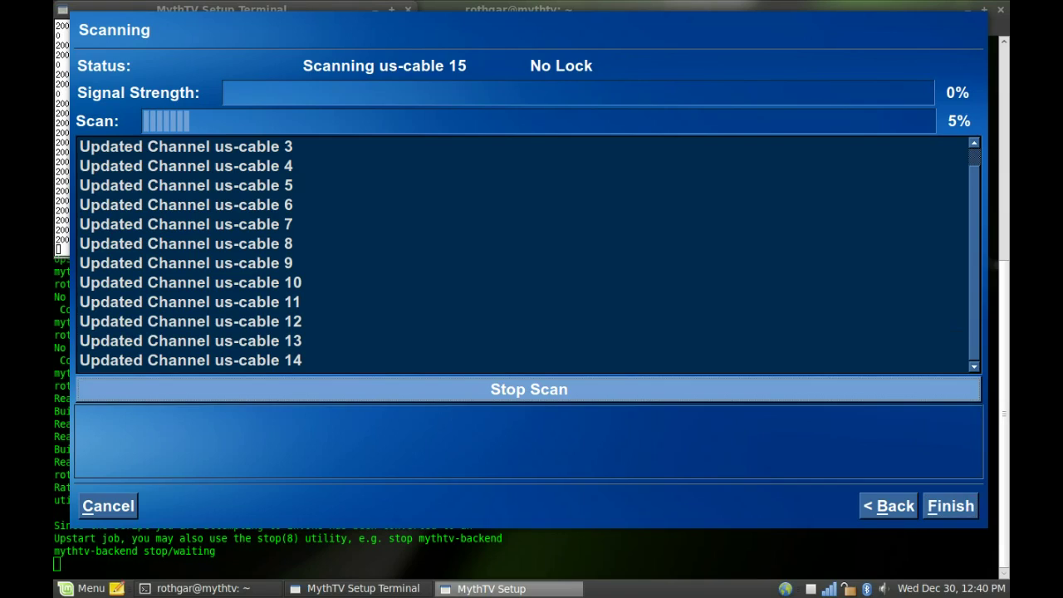
key(Return)
- Leave the scan page and finish the Tuner 1 source connection and input interaction pages
key(Down)
key(Return)
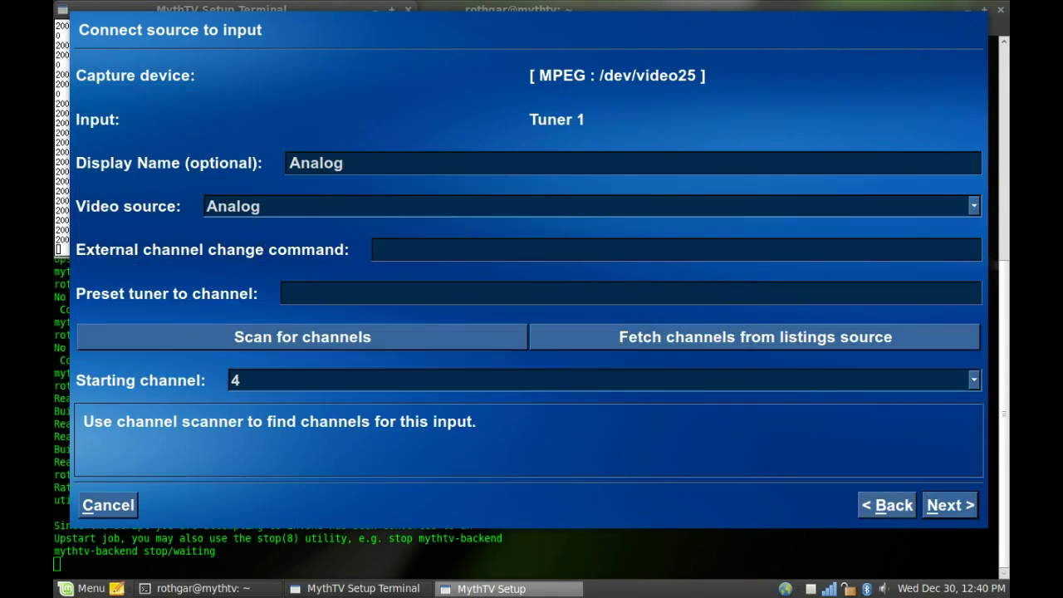
key(Return)
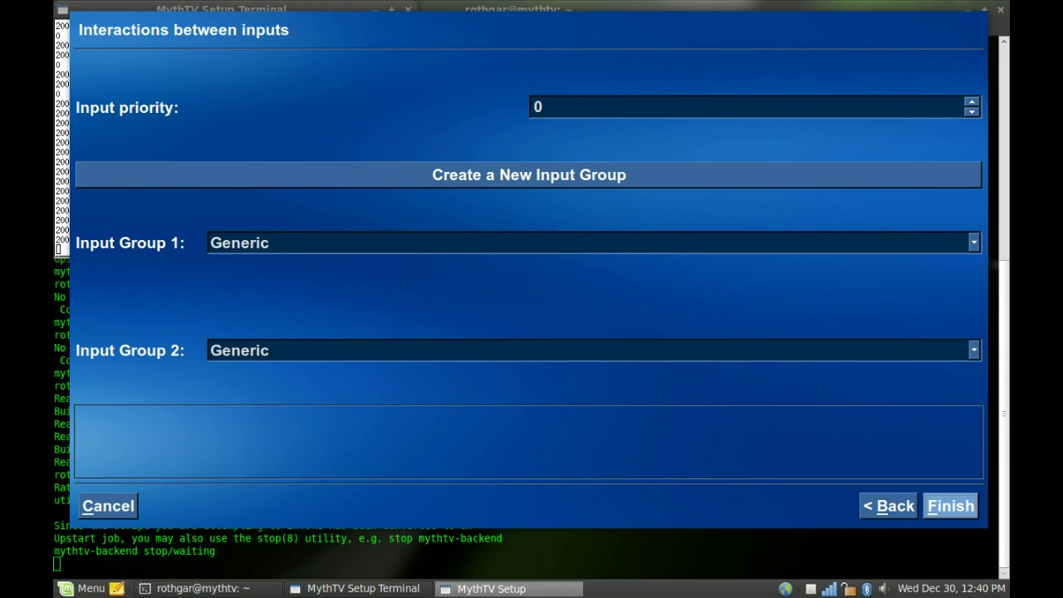
key(Return)
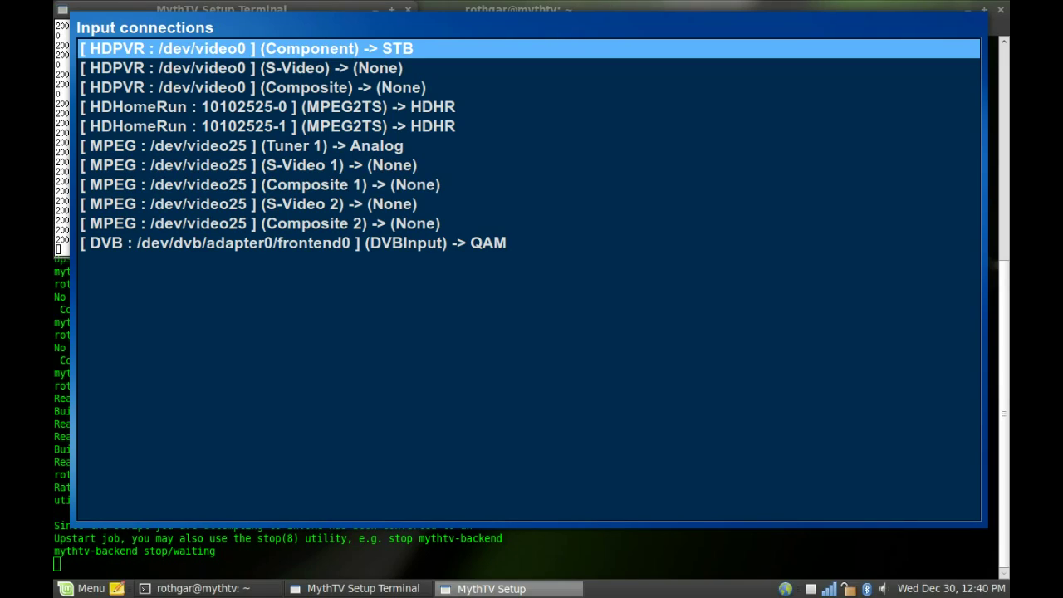
- Open the connection settings of the DVB /dev/dvb/adapter0/frontend0 input
key(Down)
key(Down)
key(Down)
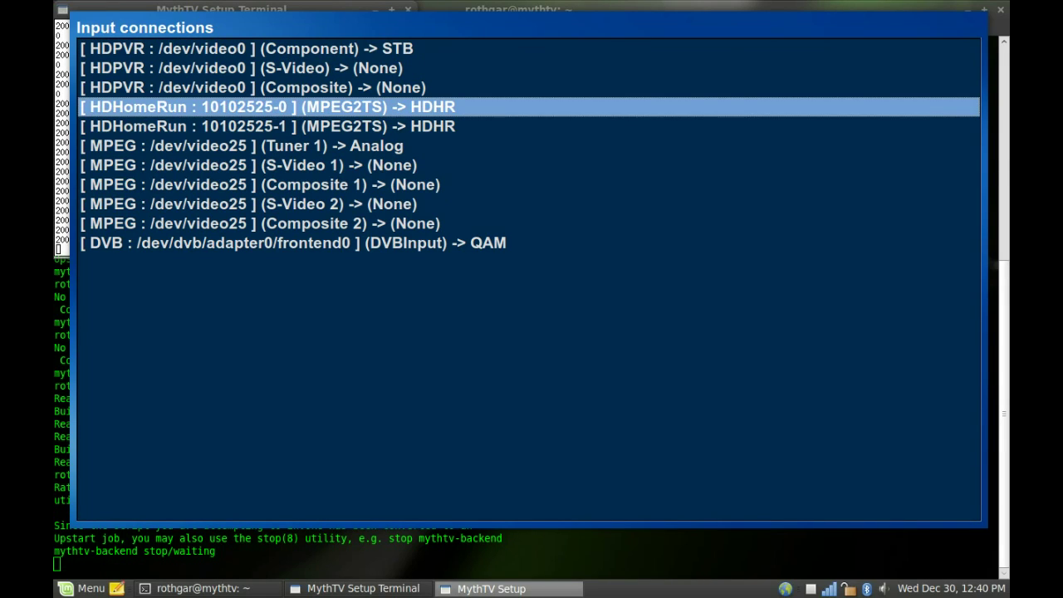
key(Down)
key(Down)
key(Down)
key(Down)
key(Down)
key(Down)
key(Down)
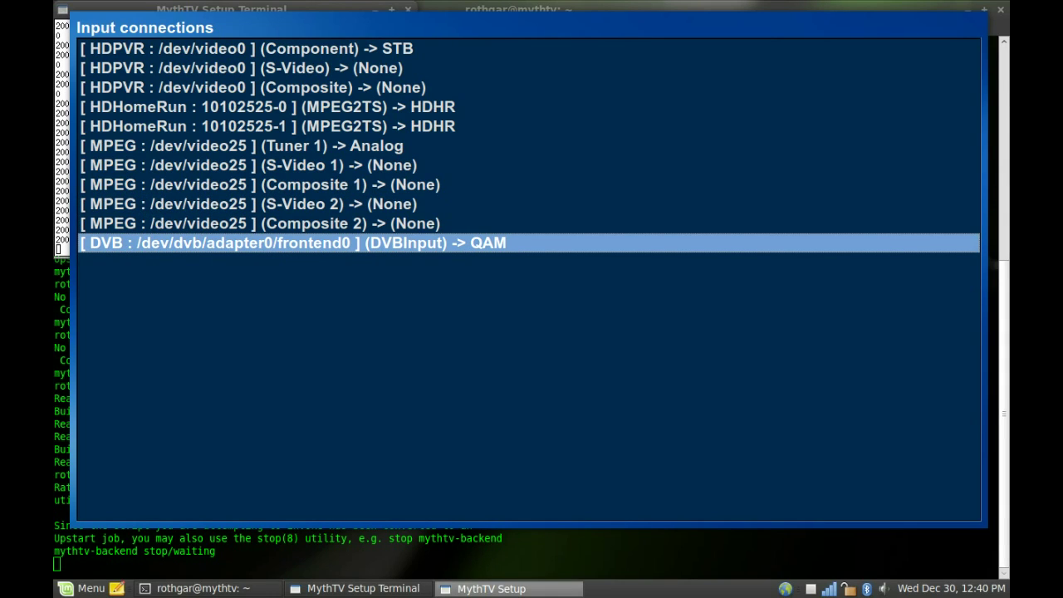
key(Return)
- Open the channel scan configuration for the DVB input
key(Up)
key(Up)
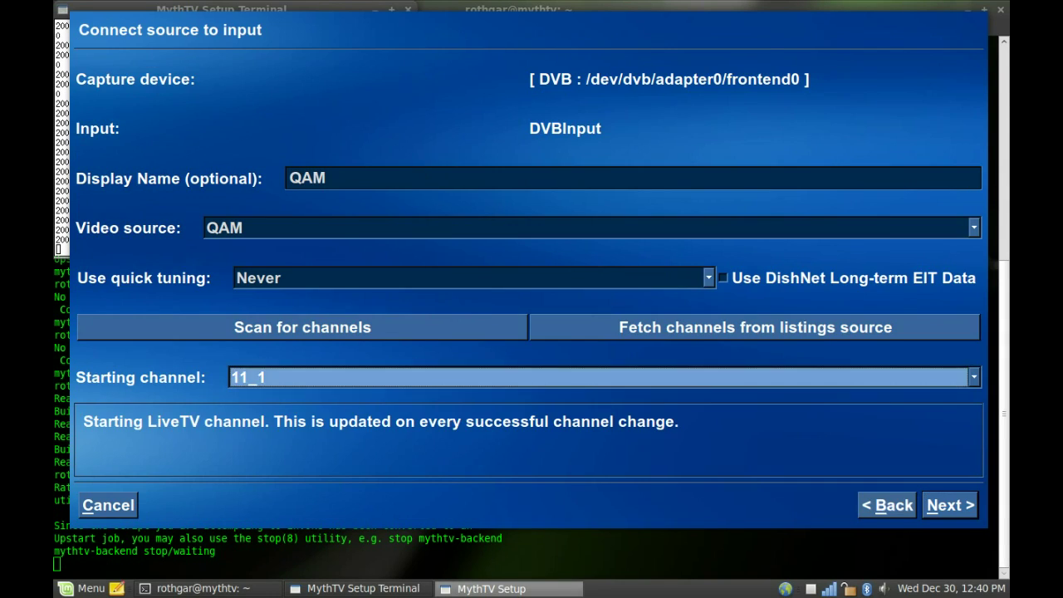
key(Left)
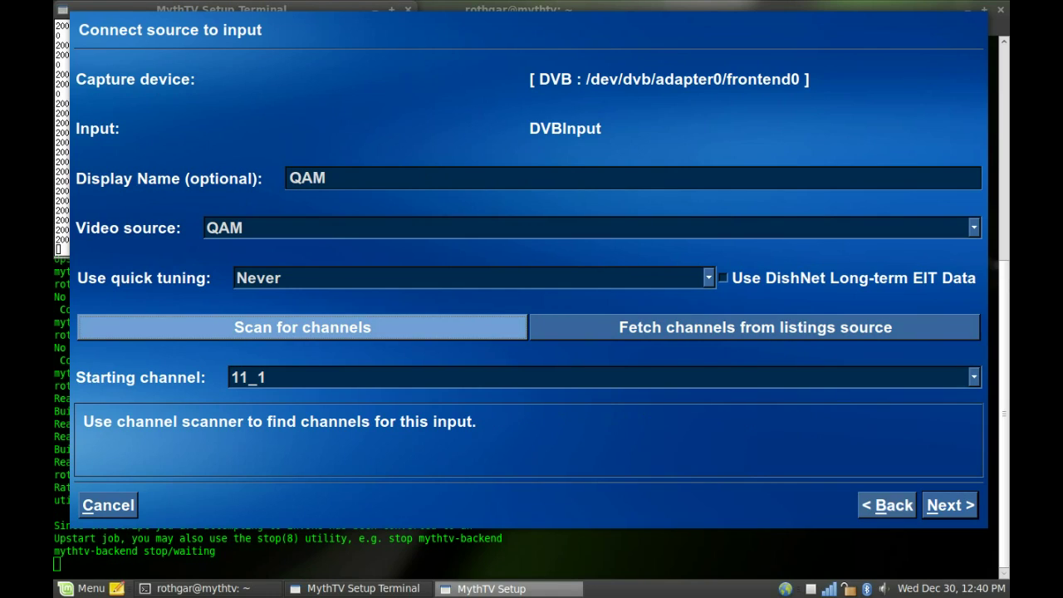
key(Return)
- Enable Test Decryptability for the QAM source scan
key(Down)
key(Down)
key(Down)
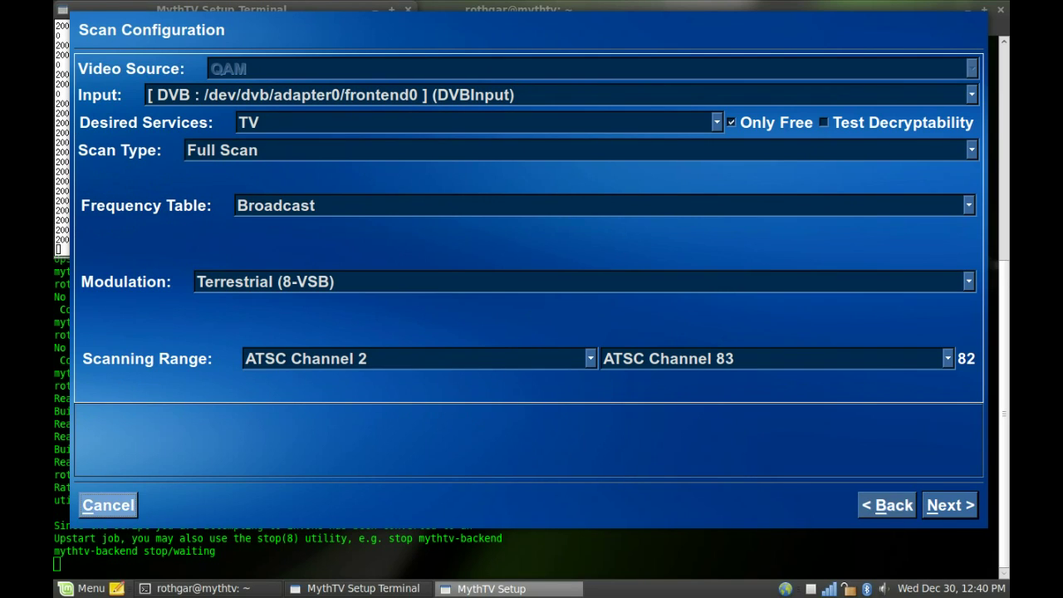
key(Down)
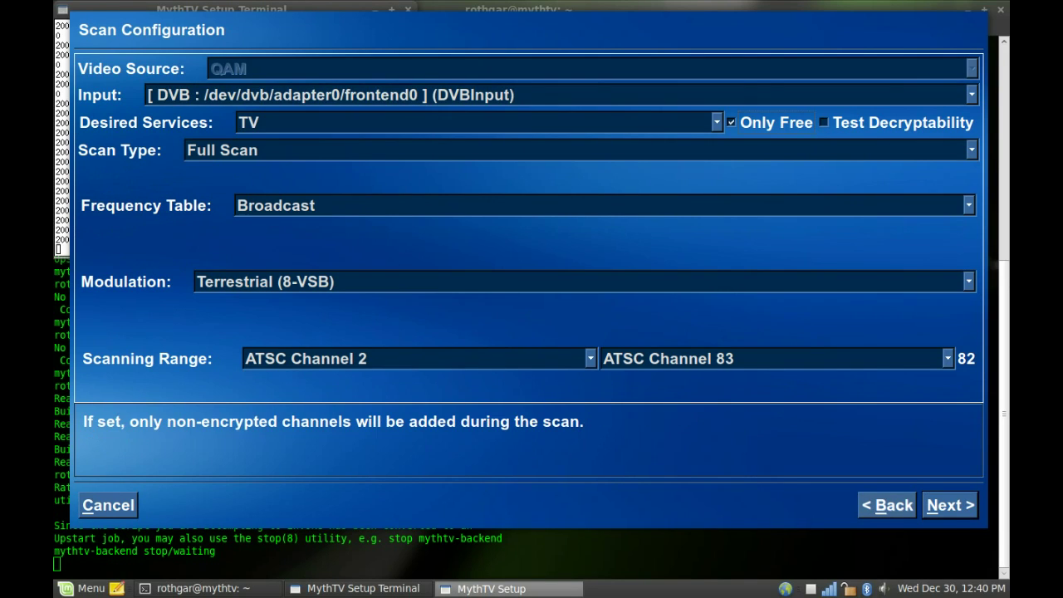
key(Down)
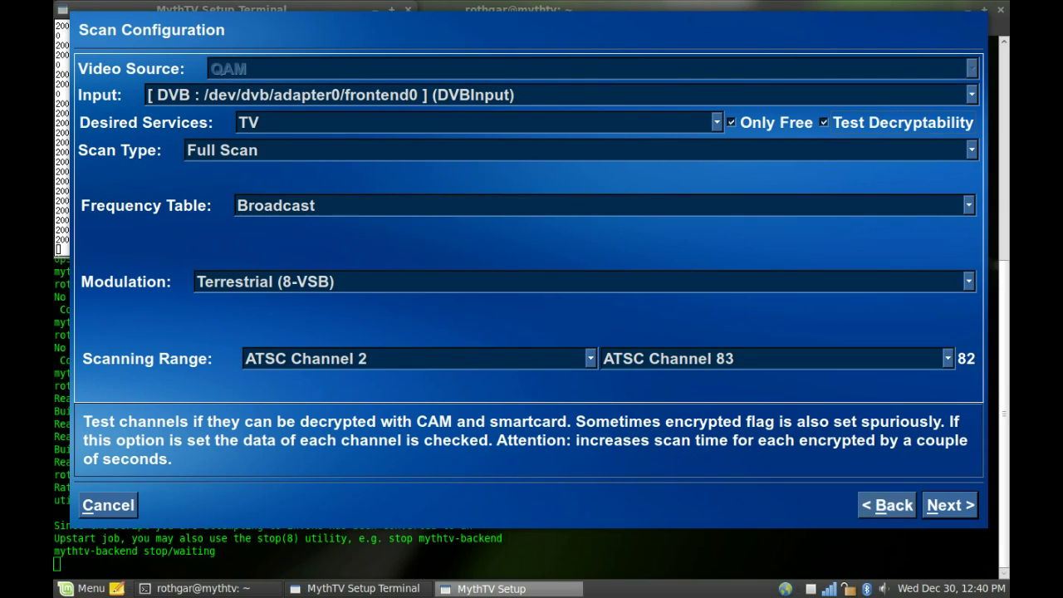
- Set the scan's frequency table to Cable High with Cable (QAM-256) modulation
key(Down)
key(Down)
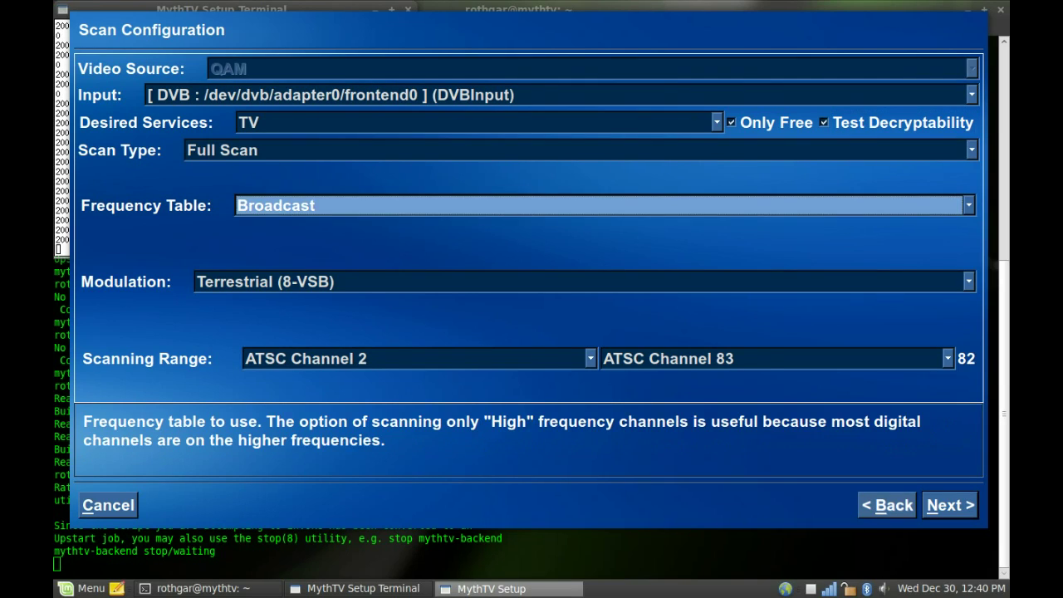
key(Right)
key(Right)
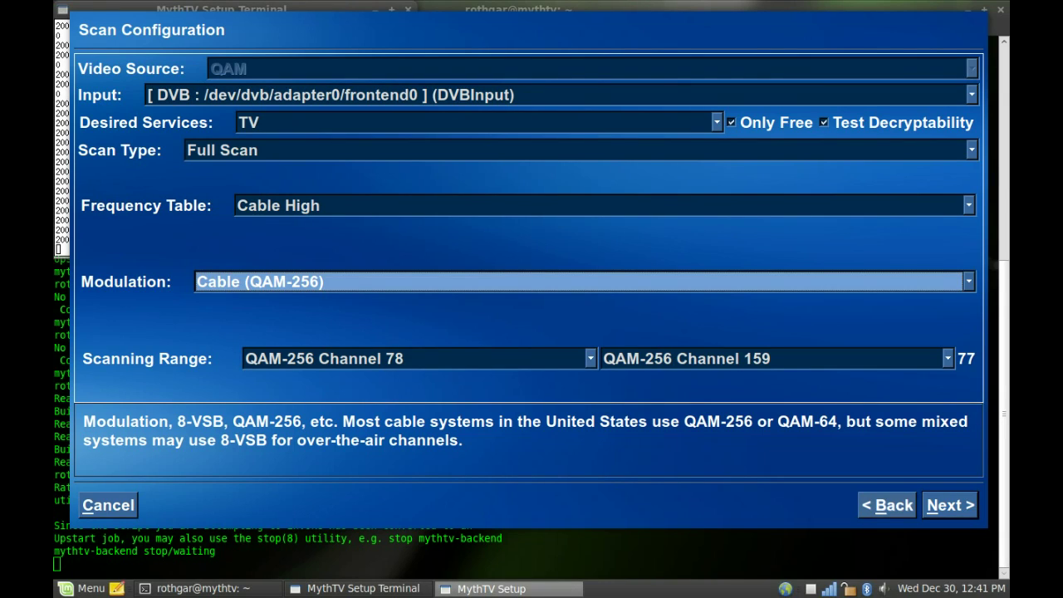
- Step through the alternative modulation types, including QAM-128, QAM-64 and Terrestrial (8-VSB), and return to Cable (QAM-256)
key(Right)
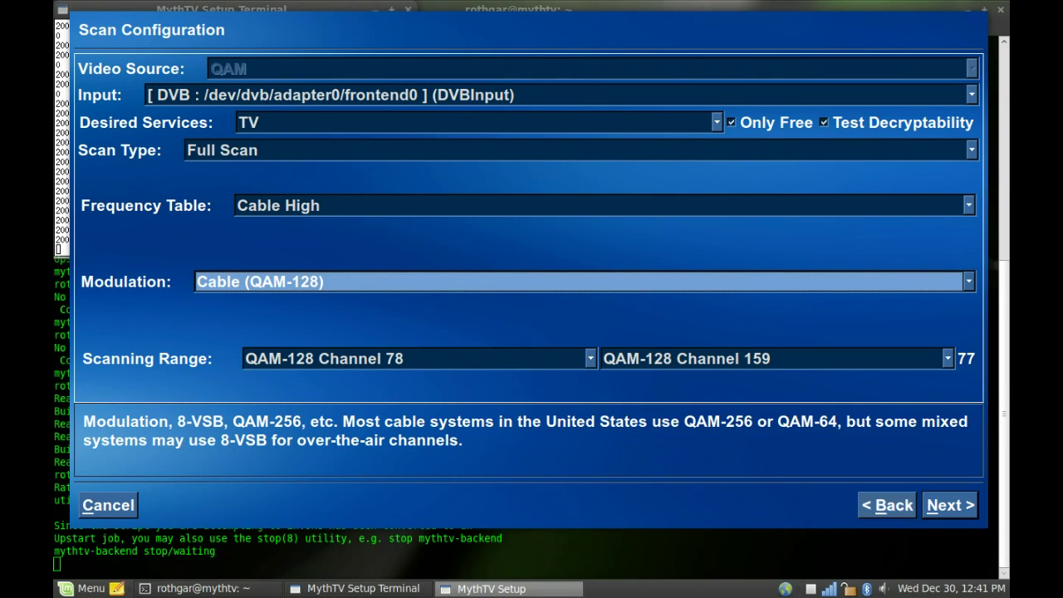
key(Right)
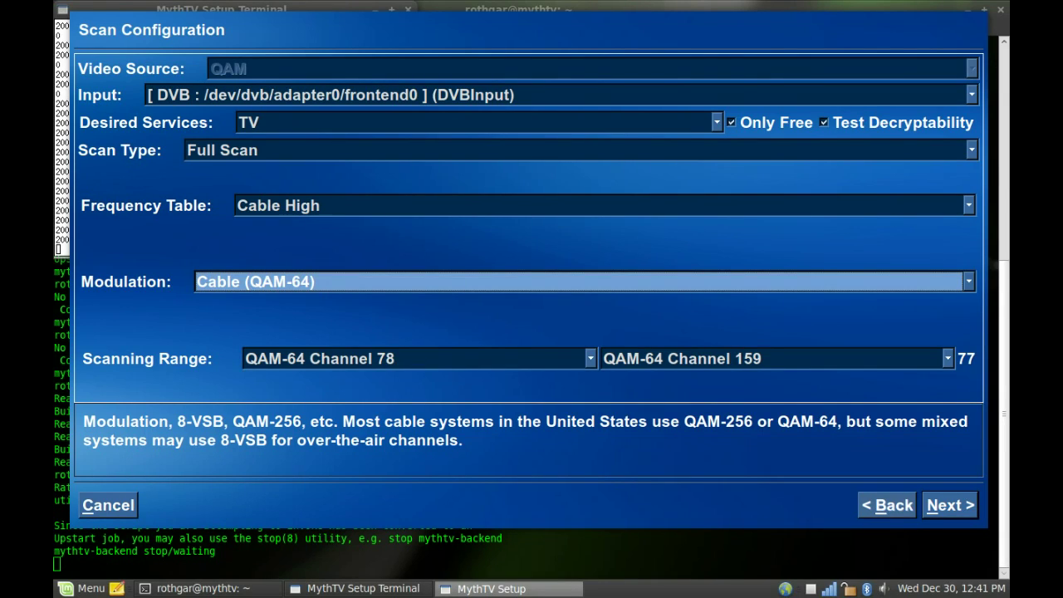
key(Right)
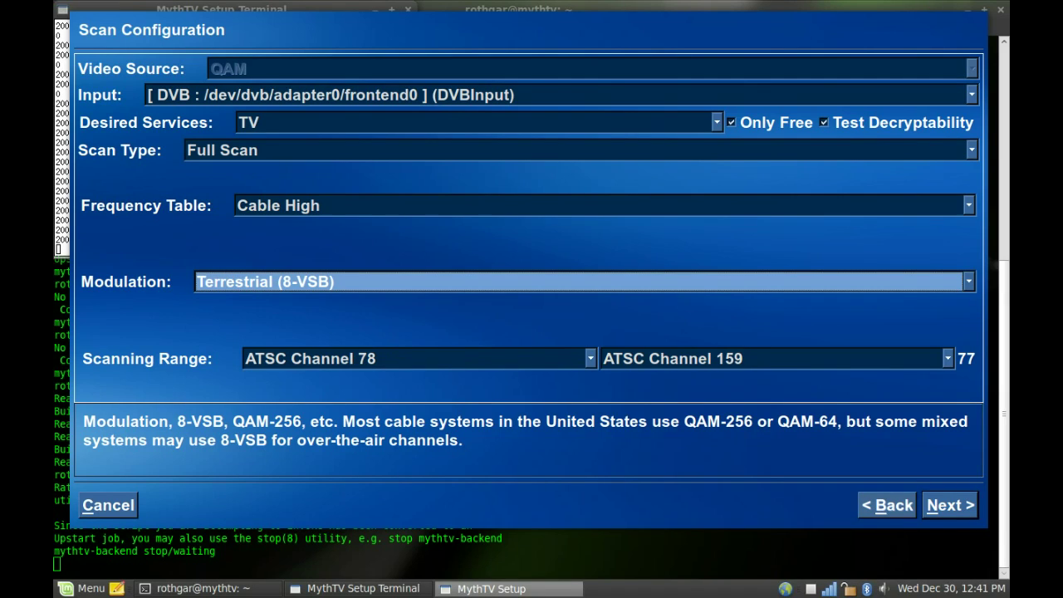
key(Right)
key(Left)
key(Right)
key(Left)
key(Right)
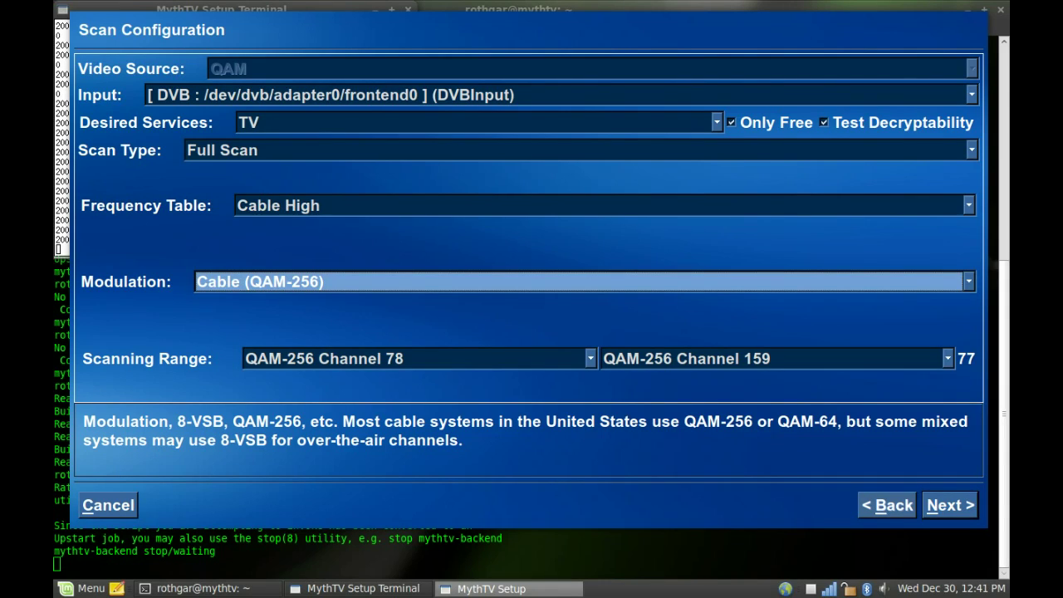
- Start the full scan of QAM-256 channels 78 to 159 on the DVB input
key(Down)
key(Down)
key(Down)
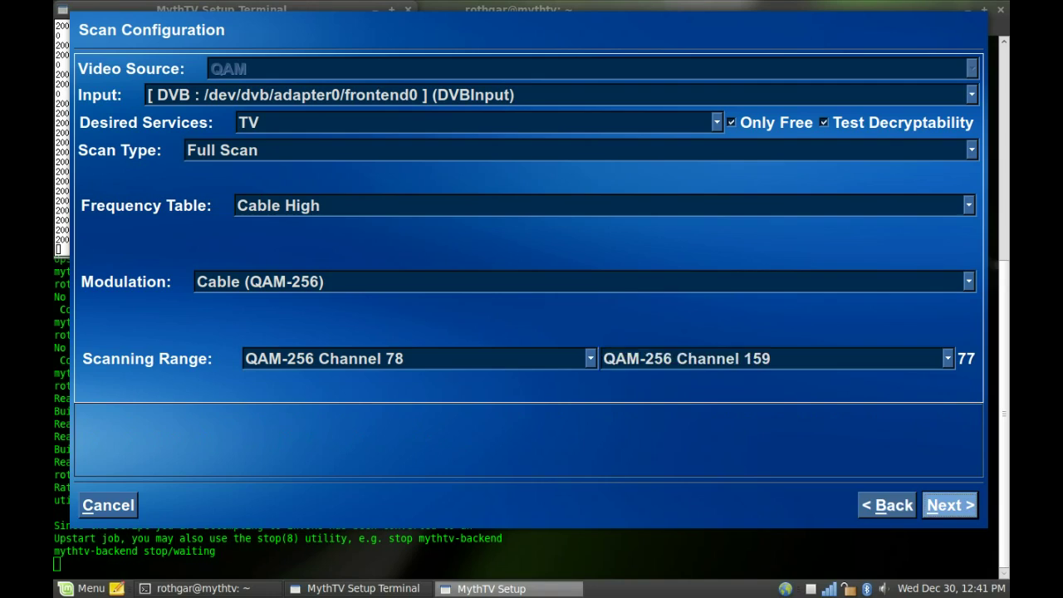
key(Return)
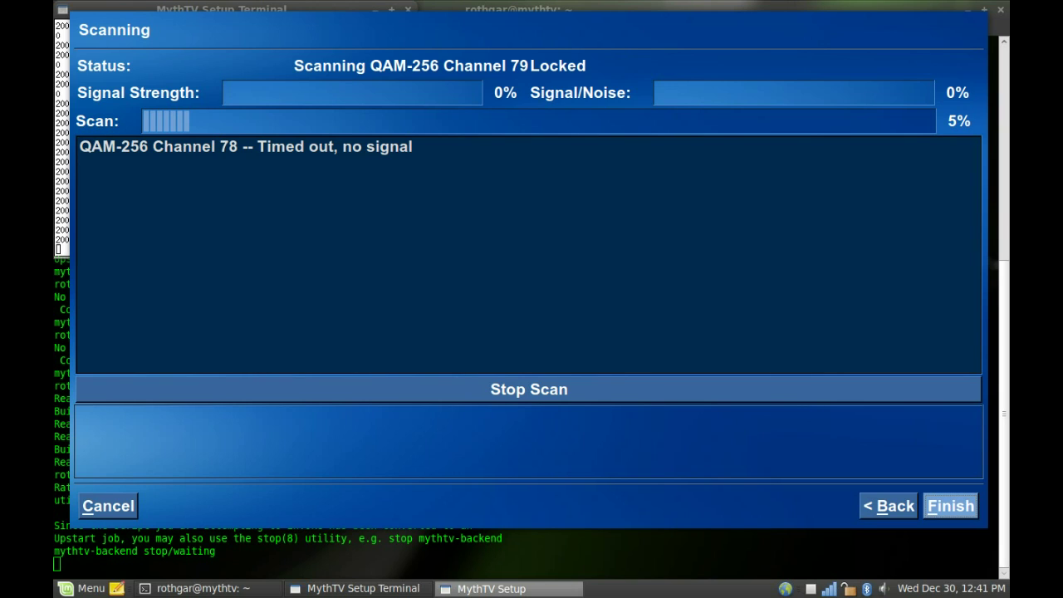
- Leave the QAM-256 scan and finish the DVB input's source connection and interaction pages
key(Return)
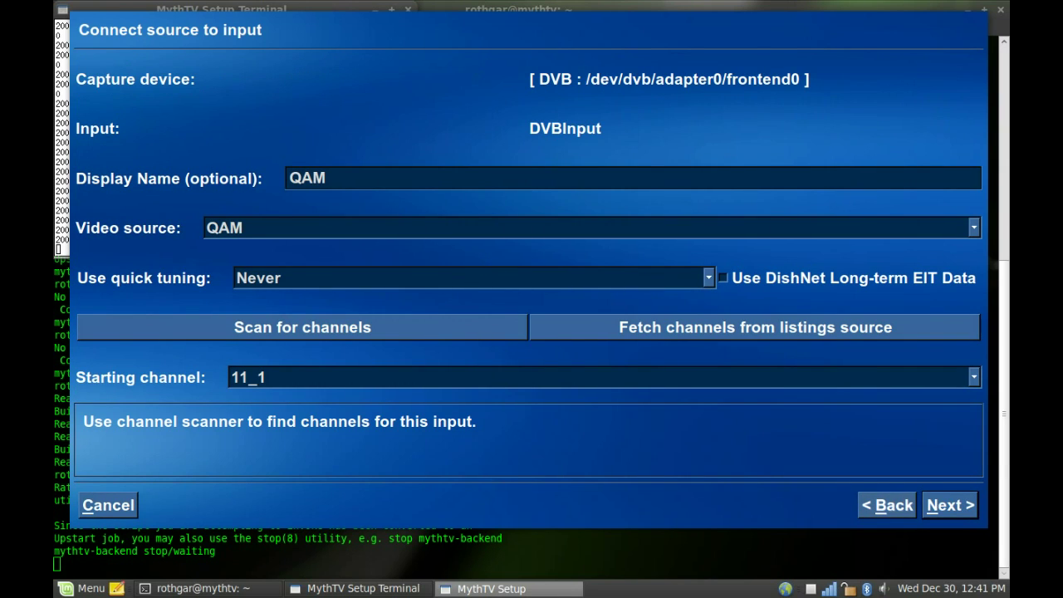
key(Down)
key(Return)
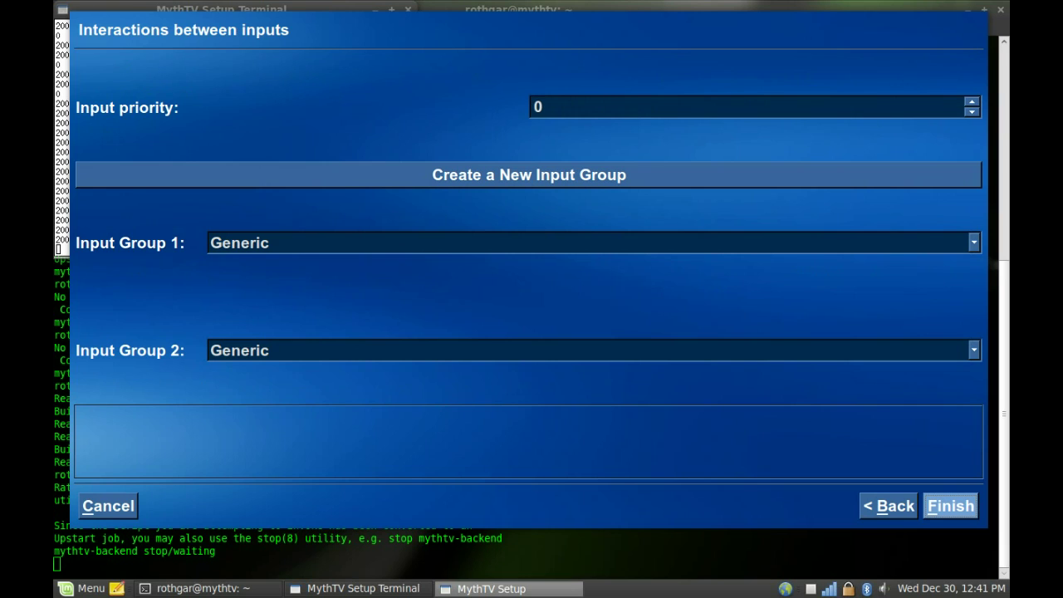
key(Return)
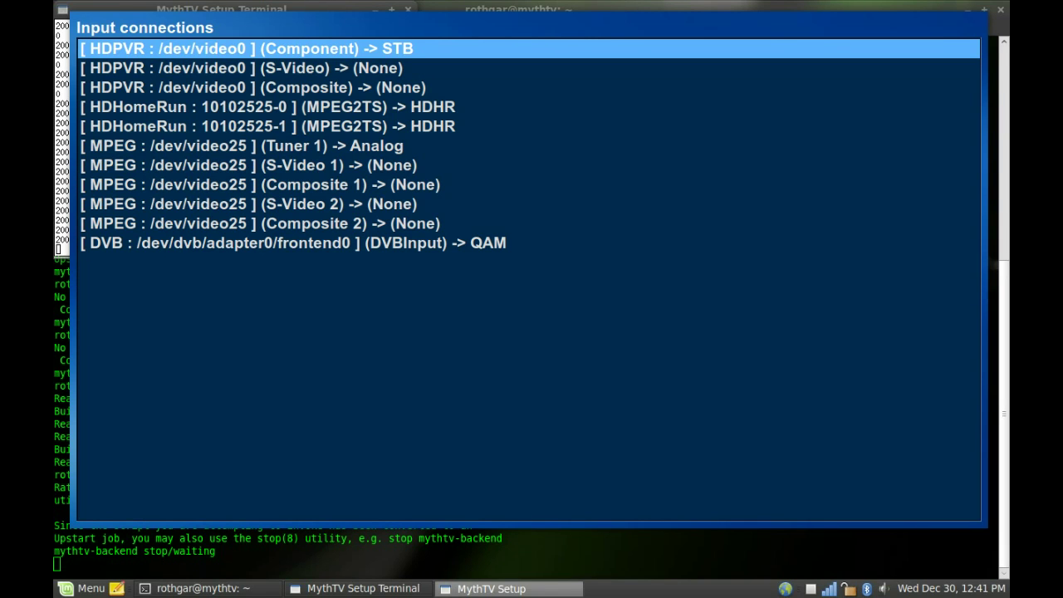
- Leave the input connections list and open the Channel Editor
key(Escape)
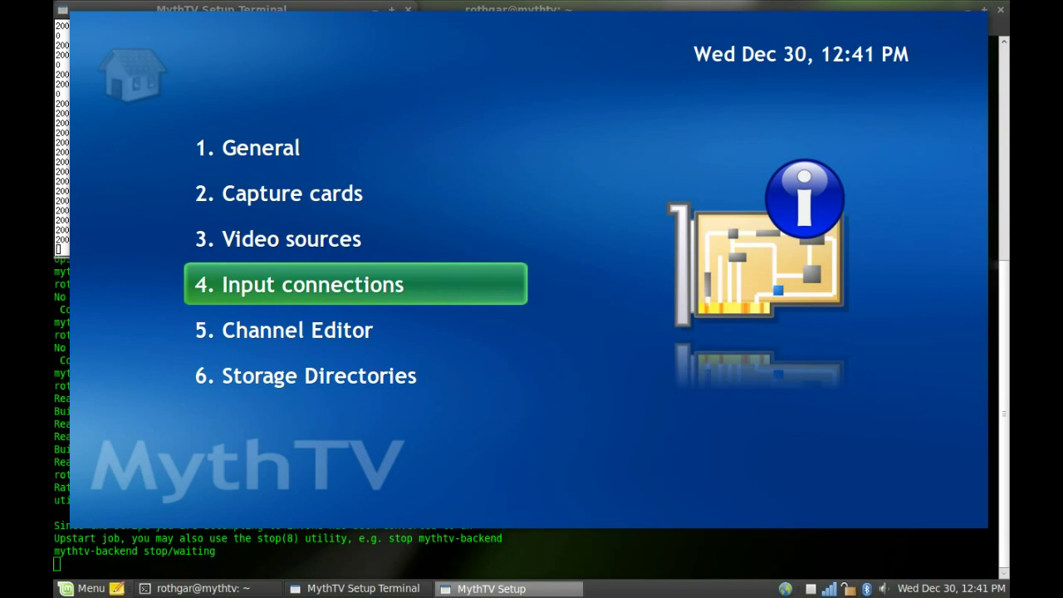
key(Down)
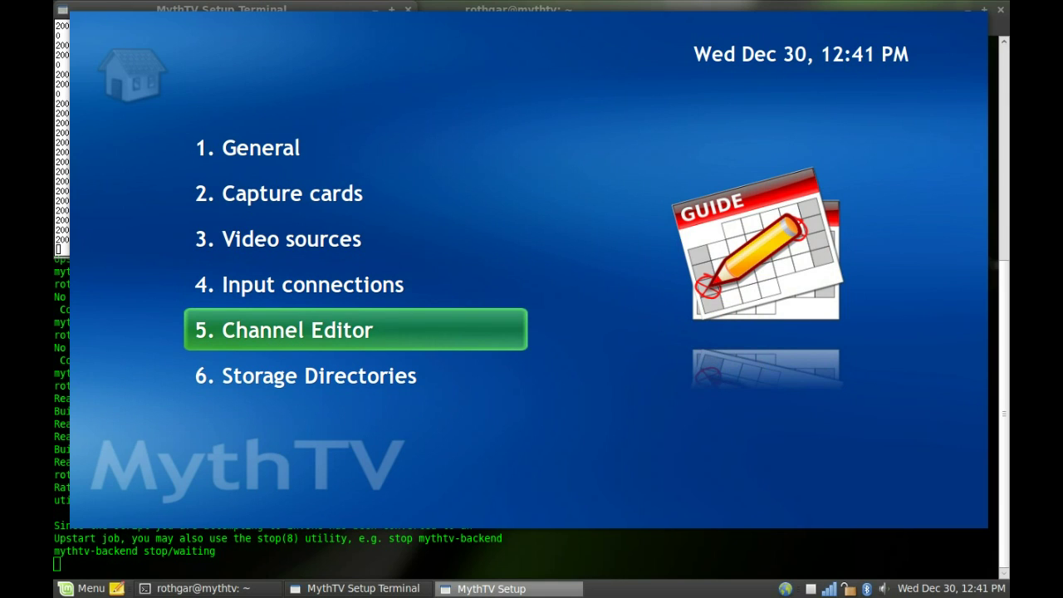
key(Return)
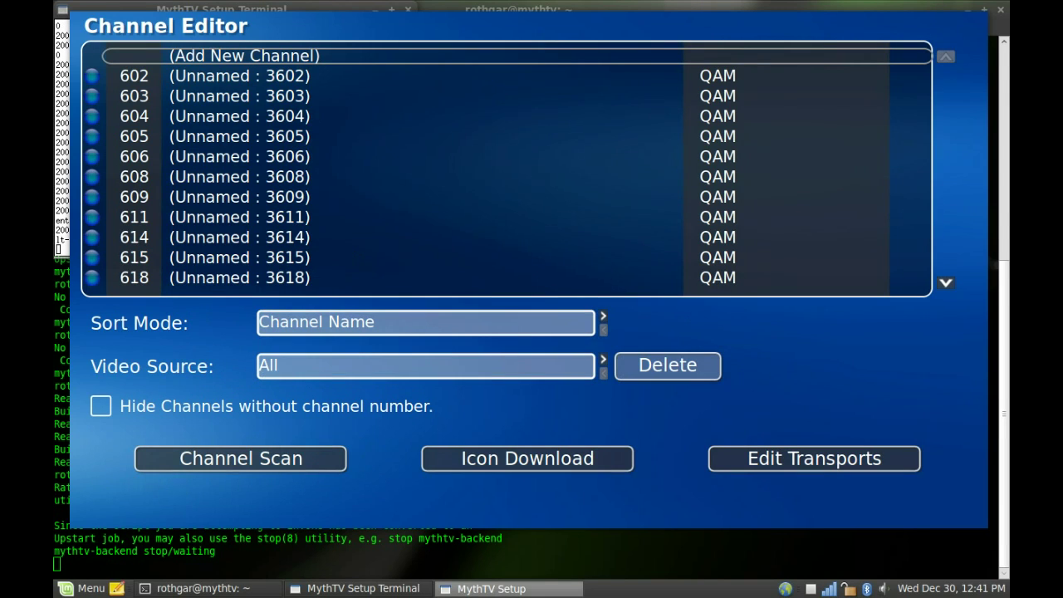
- Filter the Channel Editor list to the QAM video source
key(Up)
key(Up)
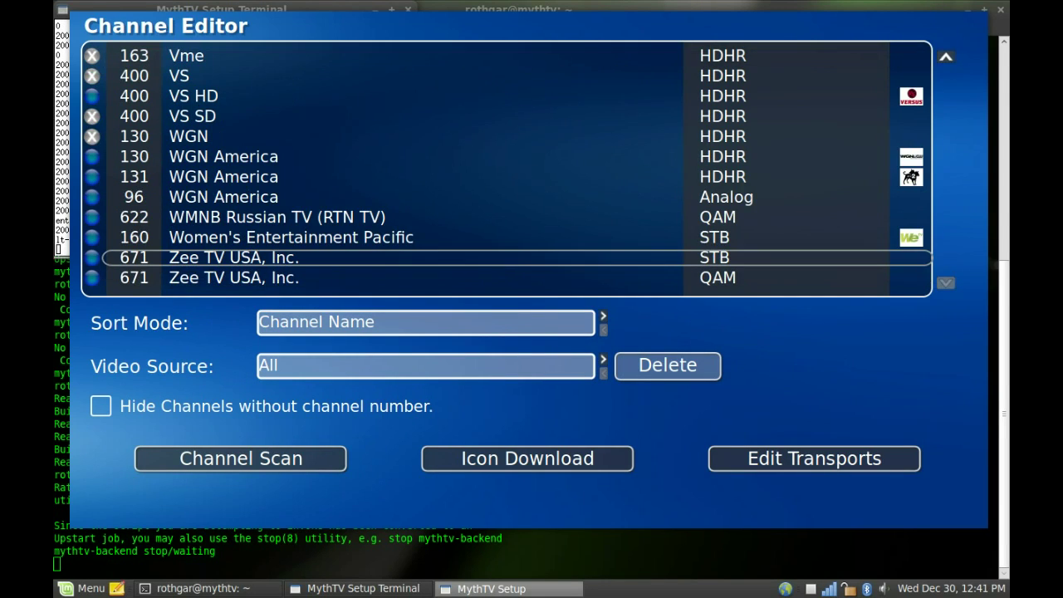
key(Down)
key(Down)
key(Down)
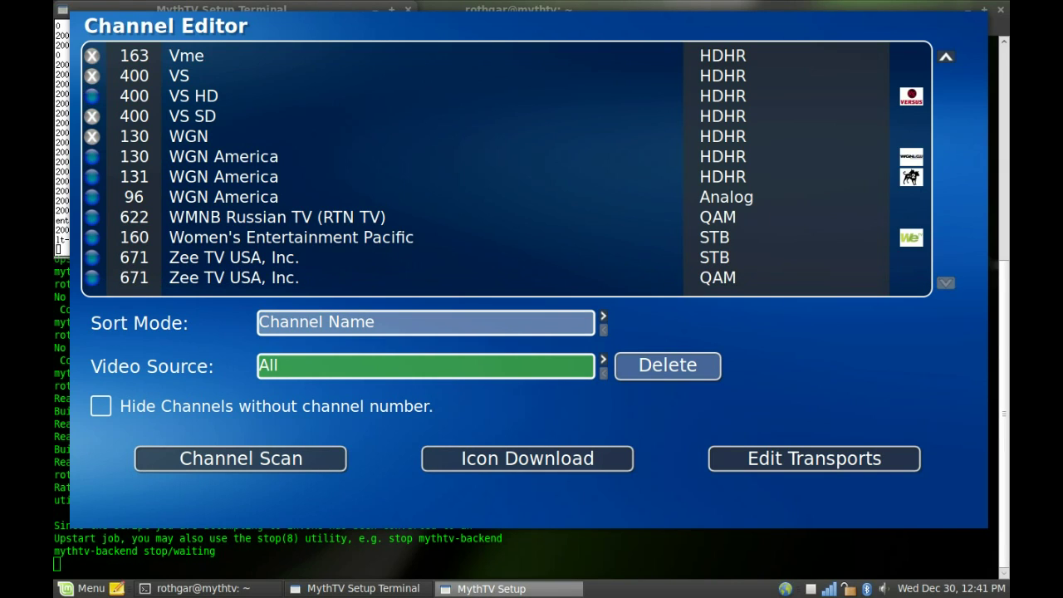
key(Right)
key(Right)
key(Right)
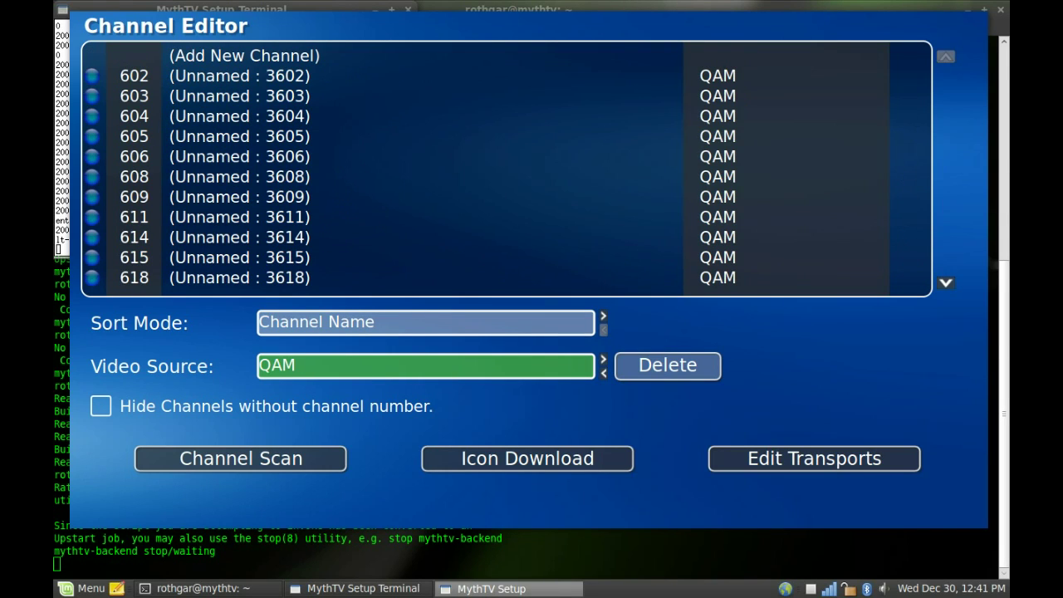
- Look through the QAM channel list, examining the channel numbers and names of the unnamed, local and cable channels
key(Up)
key(Up)
key(Up)
key(Down)
key(Down)
key(Down)
key(Down)
key(Down)
key(Down)
key(Down)
key(Down)
key(Down)
key(Down)
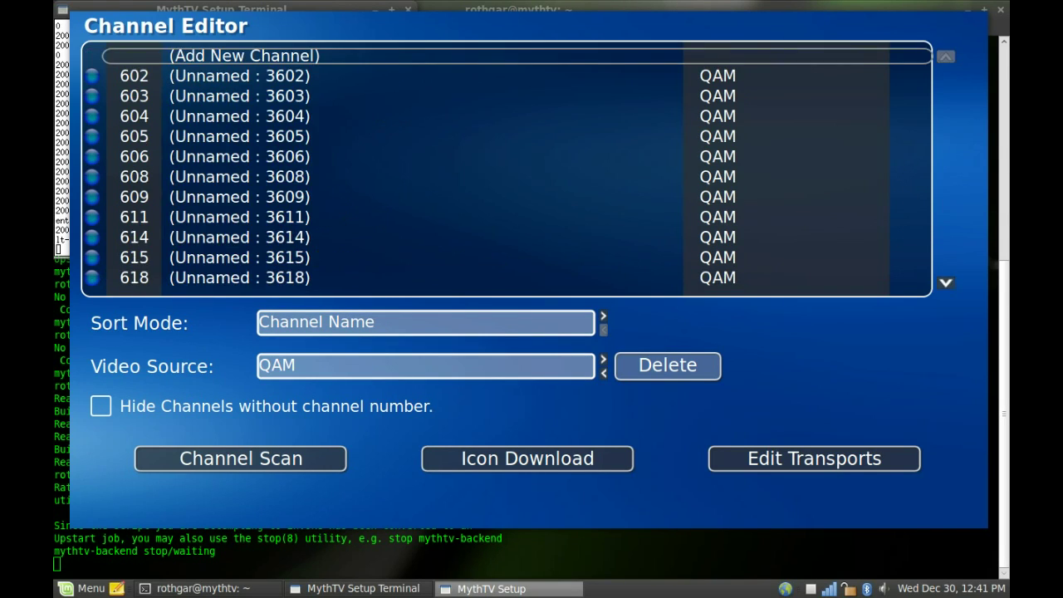
key(Down)
key(Down)
key(Down)
key(Down)
key(Down)
key(Down)
key(Down)
key(Down)
key(Down)
key(Down)
key(Down)
key(Down)
key(Down)
key(Down)
key(Down)
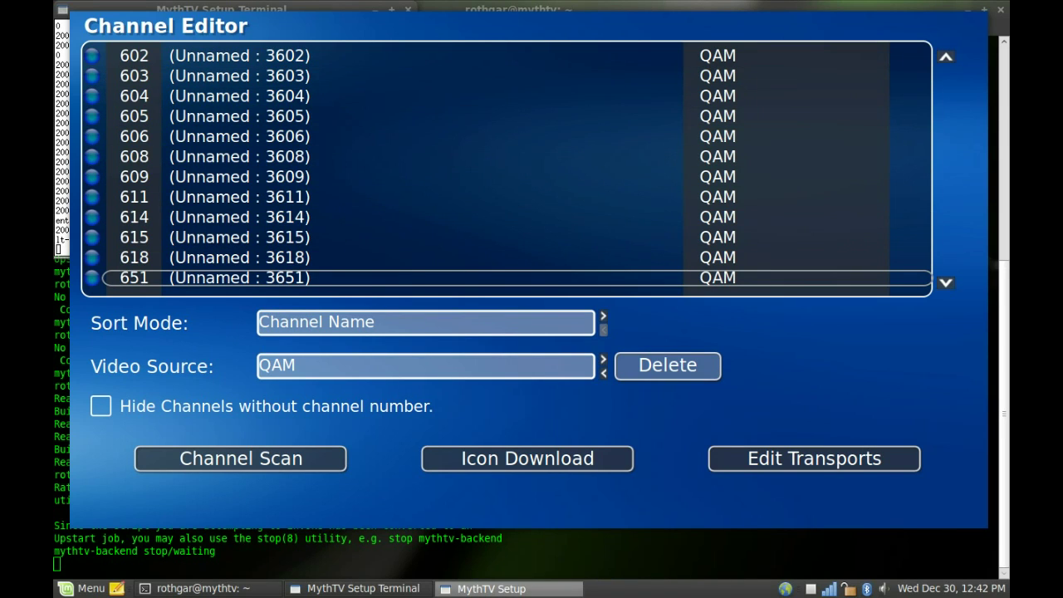
key(Down)
key(Down)
key(Down)
key(Down)
key(Down)
key(Down)
key(Down)
key(Down)
key(Down)
key(Down)
key(Down)
key(Down)
key(Down)
key(Down)
key(Down)
key(Down)
key(Down)
key(Down)
key(Down)
key(Down)
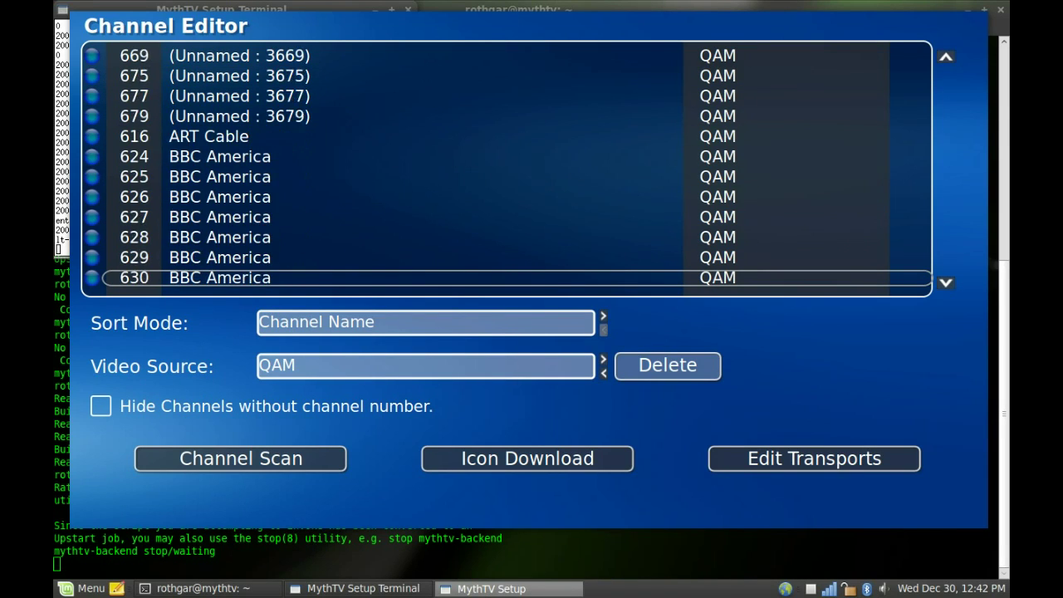
key(Down)
key(Up)
key(Up)
key(Up)
key(Up)
key(Up)
key(Up)
key(Up)
key(Up)
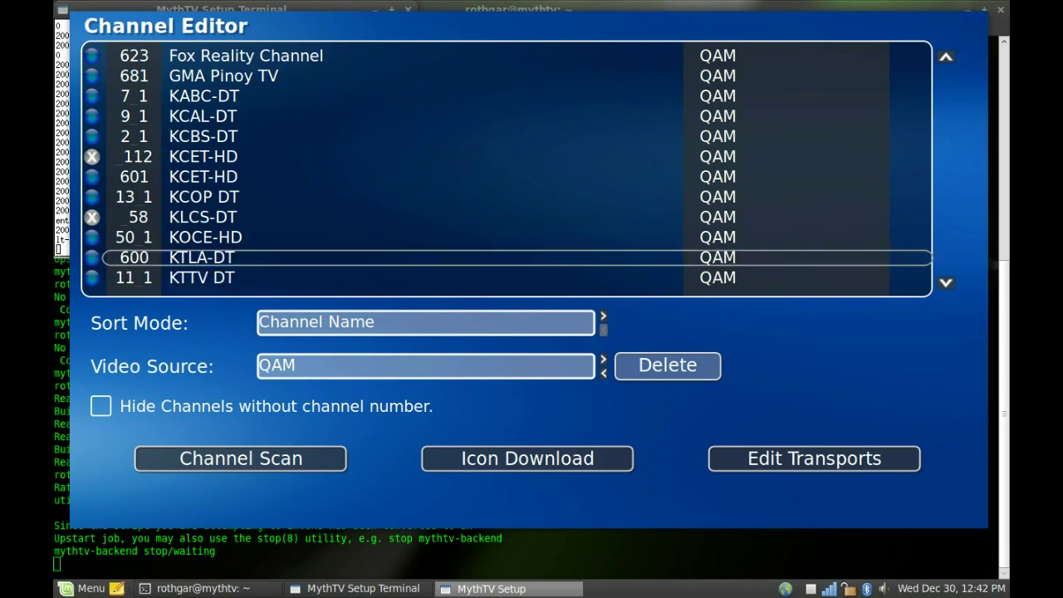
key(Up)
key(Down)
key(Down)
key(Down)
key(Down)
key(Down)
key(Down)
key(Down)
key(Down)
key(Down)
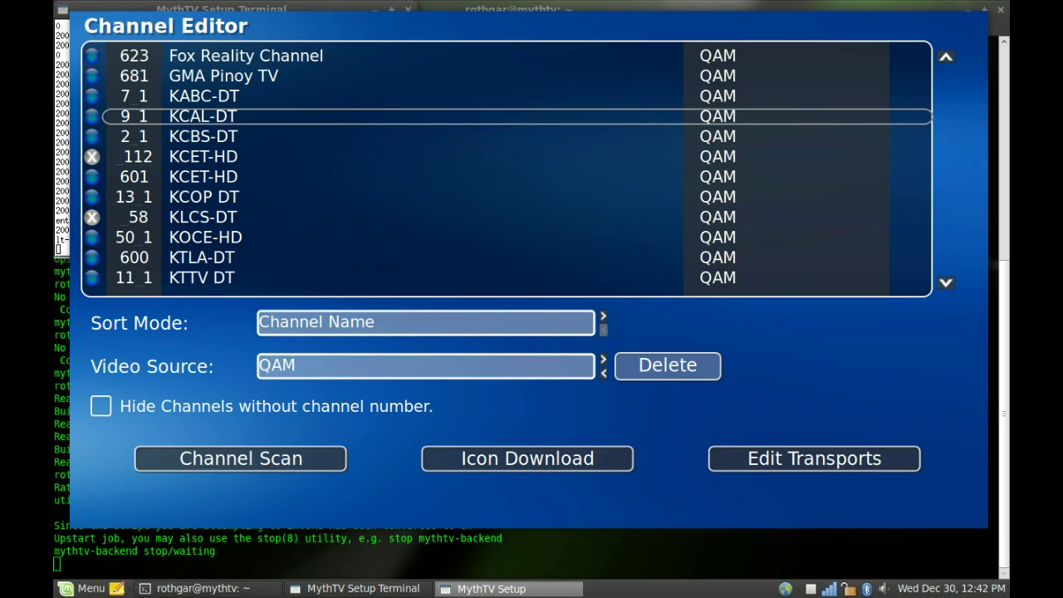
key(Down)
key(Down)
key(Down)
key(Down)
key(Down)
key(Down)
key(Down)
key(Down)
key(Down)
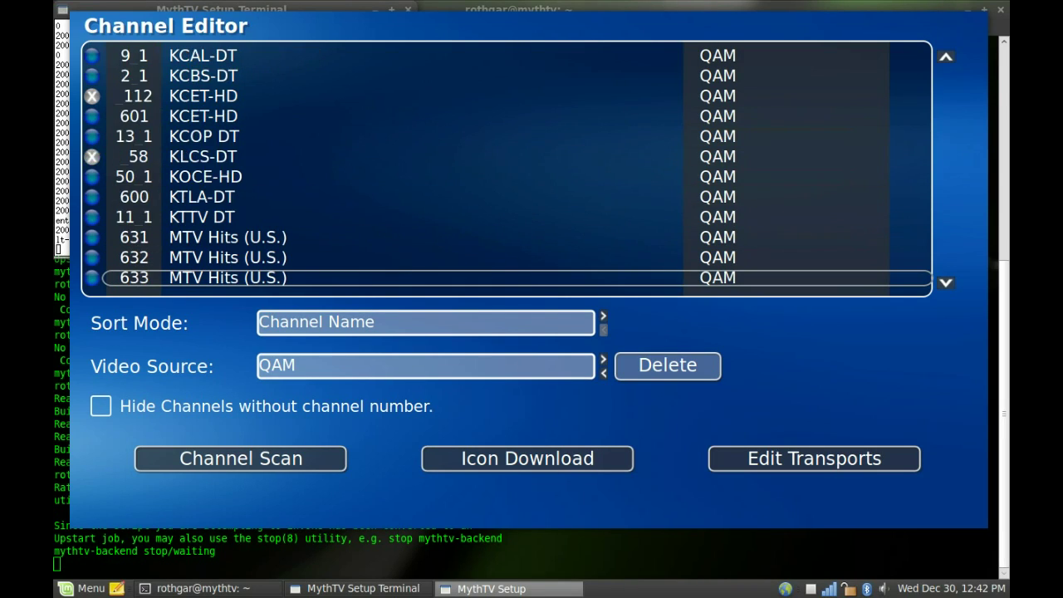
key(Down)
key(Down)
key(Down)
key(Down)
key(Down)
key(Down)
key(Down)
key(Down)
key(Down)
key(Down)
key(Down)
key(Down)
key(Down)
key(Down)
key(Down)
key(Down)
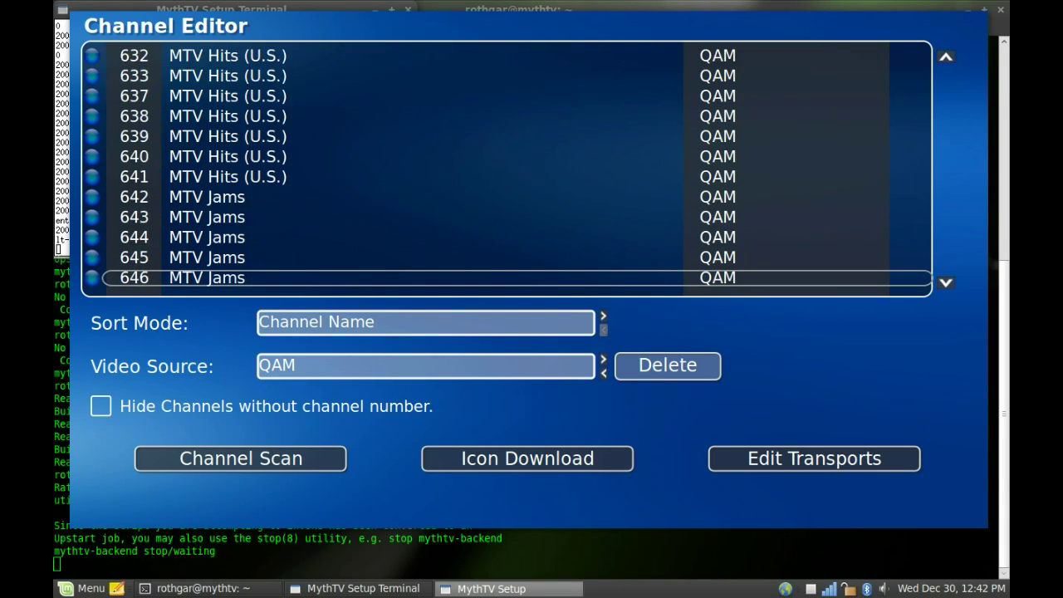
key(Down)
key(Down)
key(Down)
key(Down)
key(Down)
key(Down)
key(Down)
key(Down)
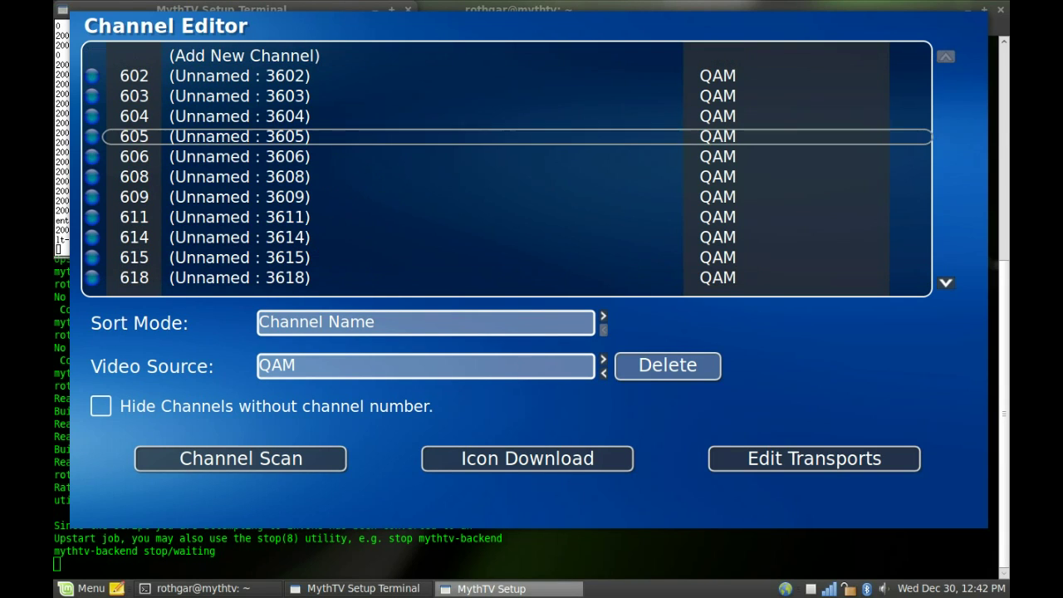
key(Up)
key(Up)
key(Up)
key(Up)
key(Up)
key(Up)
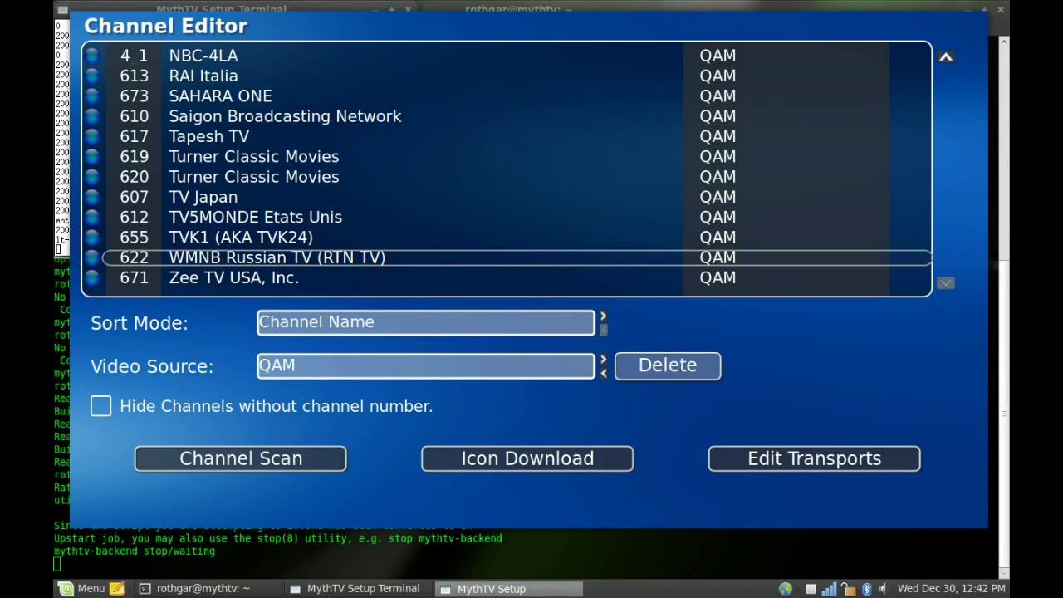
key(Up)
key(Up)
key(Up)
key(Up)
key(Up)
key(Up)
key(Up)
key(Up)
key(Up)
key(Up)
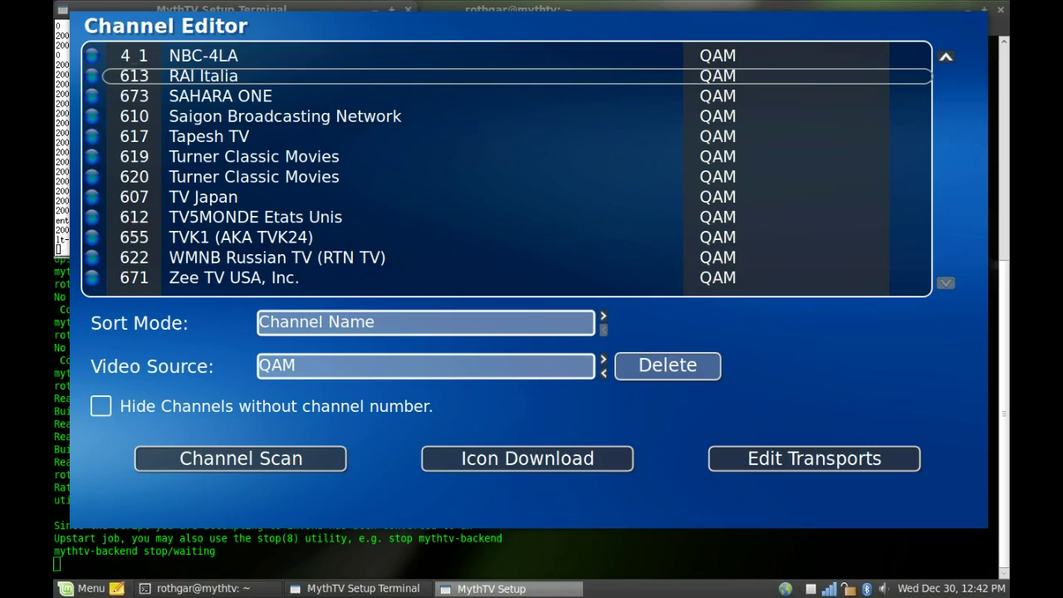
- Open the channel options of QAM channel 4_1, NBC-4LA
key(Tab)
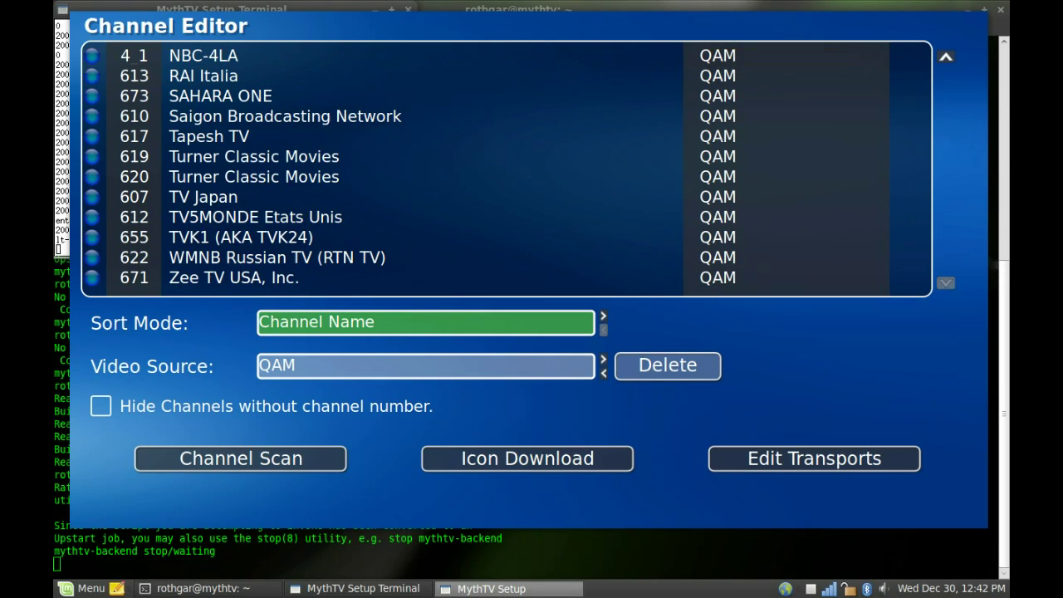
key(Tab)
key(Tab)
key(Tab)
key(Tab)
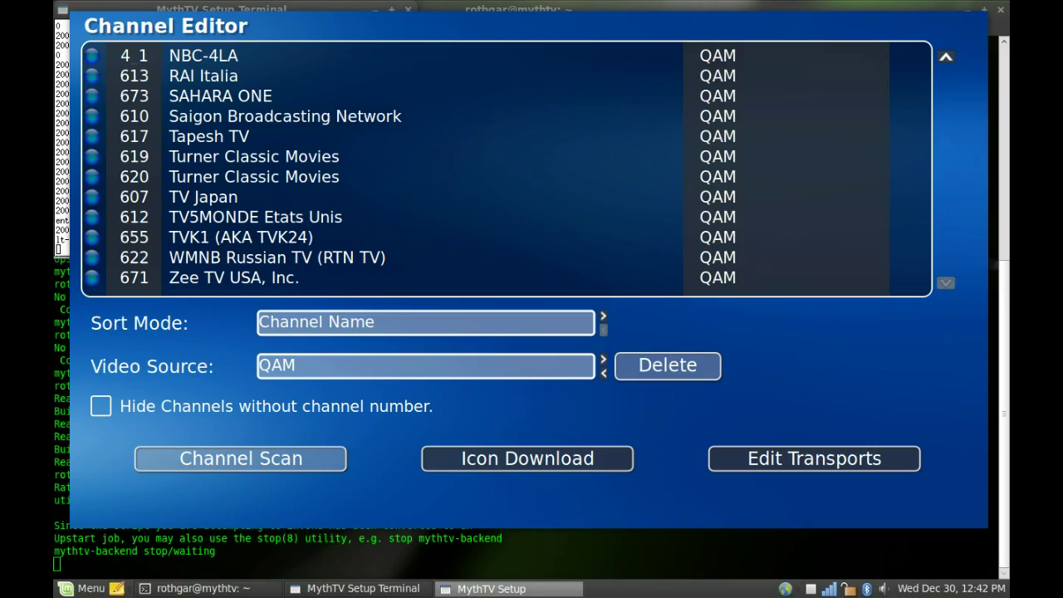
key(Up)
key(Up)
key(Up)
key(Up)
key(Up)
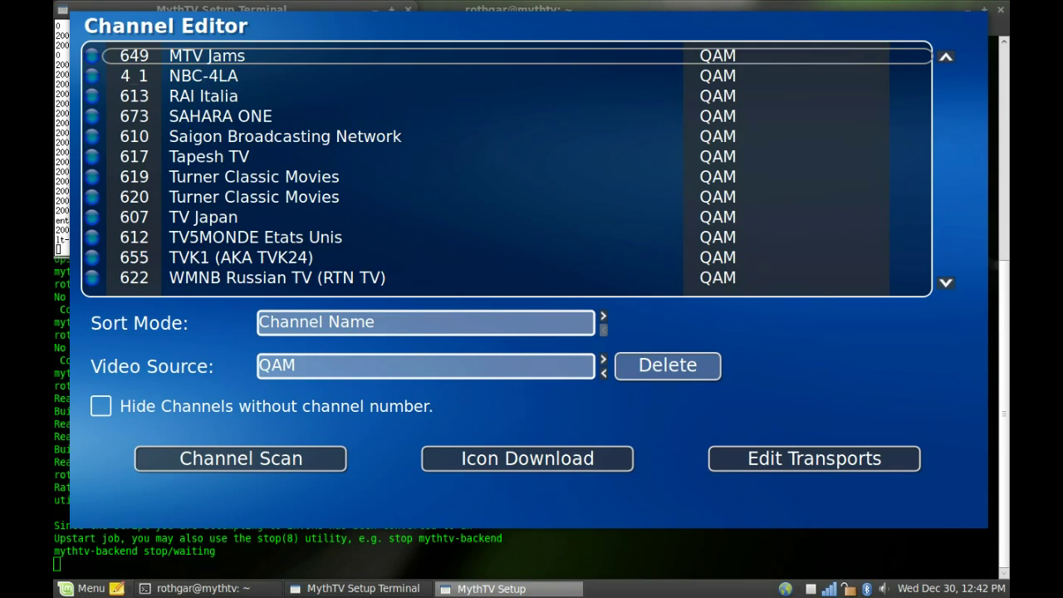
key(Down)
key(Return)
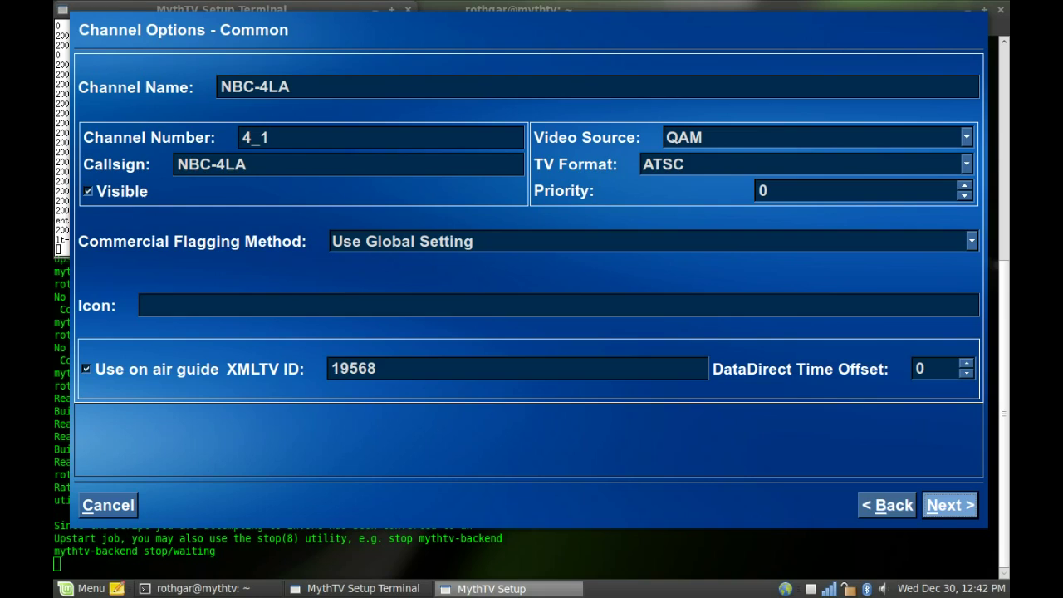
- Review NBC-4LA's common options, from channel name, number and visibility through video source and icon to on air guide and XMLTV ID
key(Tab)
key(Tab)
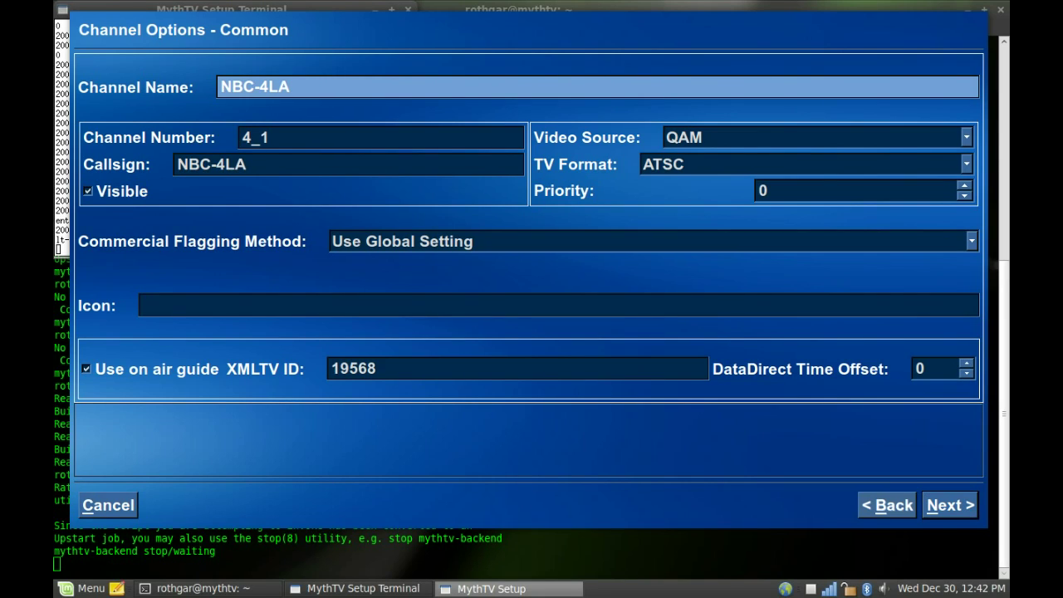
key(Tab)
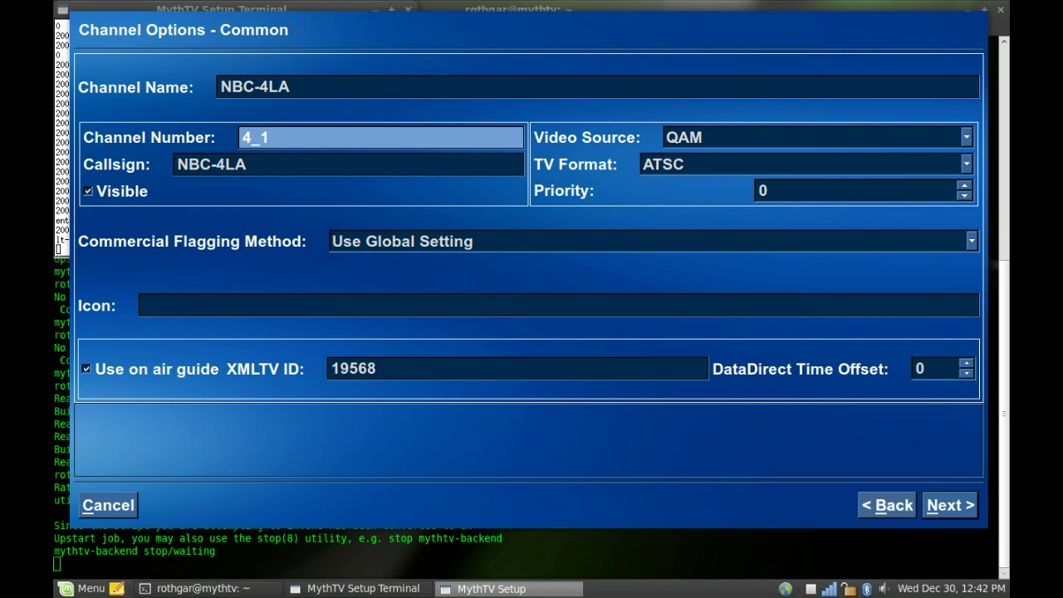
key(Down)
key(Down)
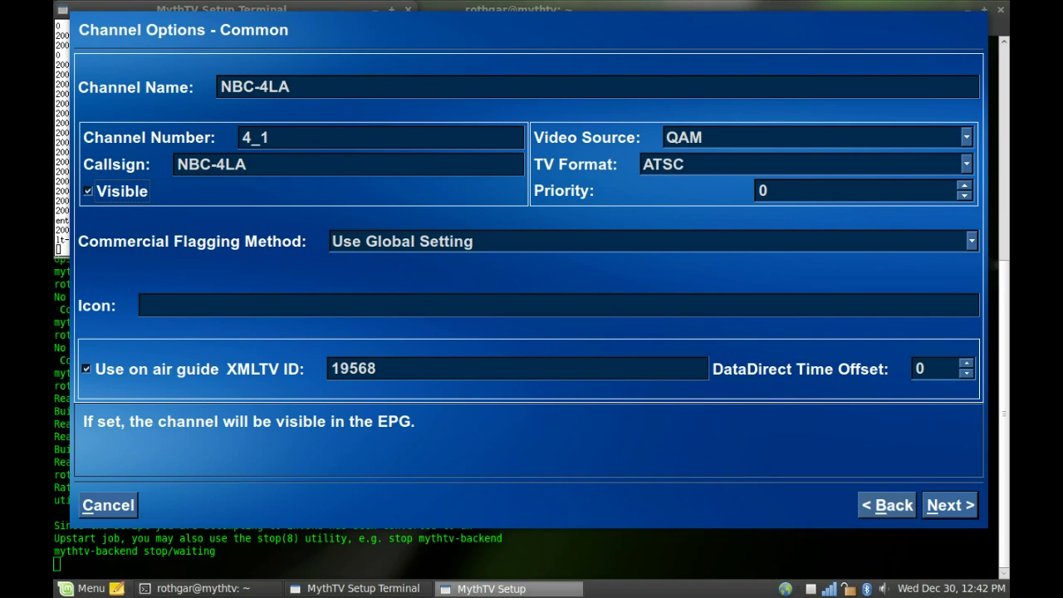
key(Down)
key(Down)
key(Up)
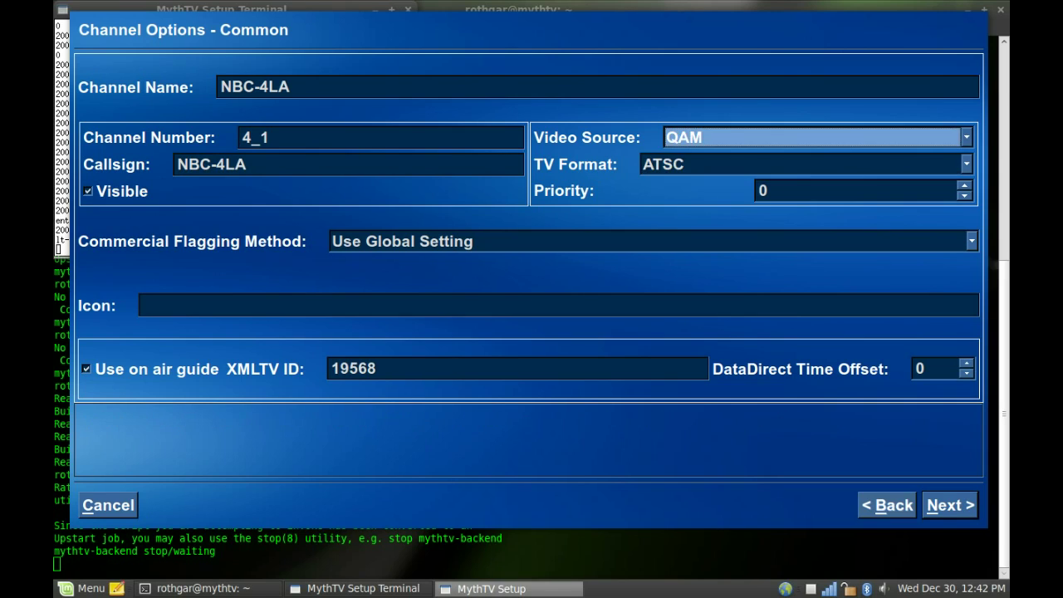
key(Down)
key(Down)
key(Down)
key(Down)
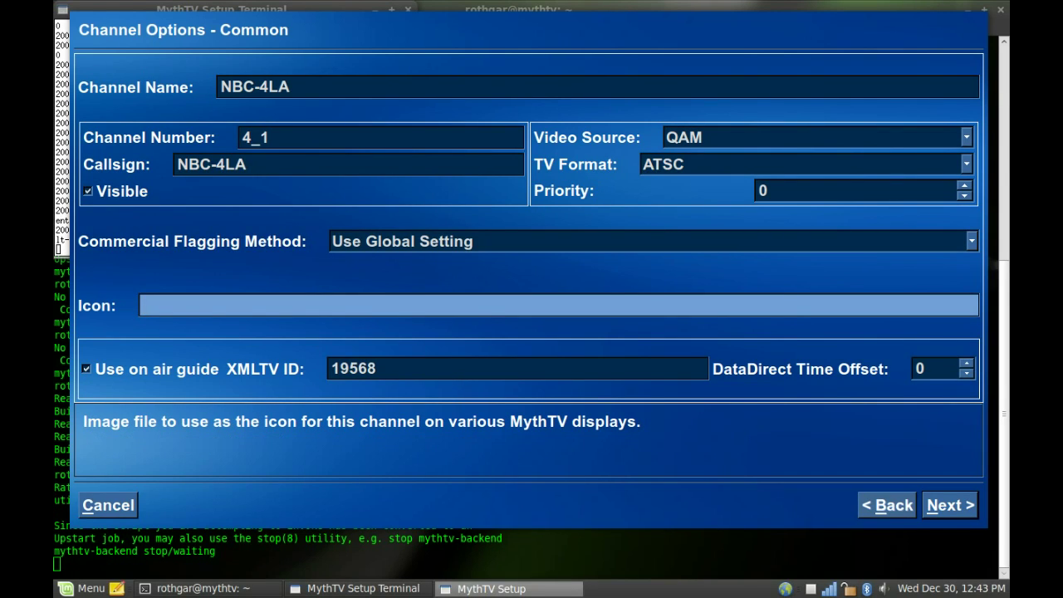
key(Down)
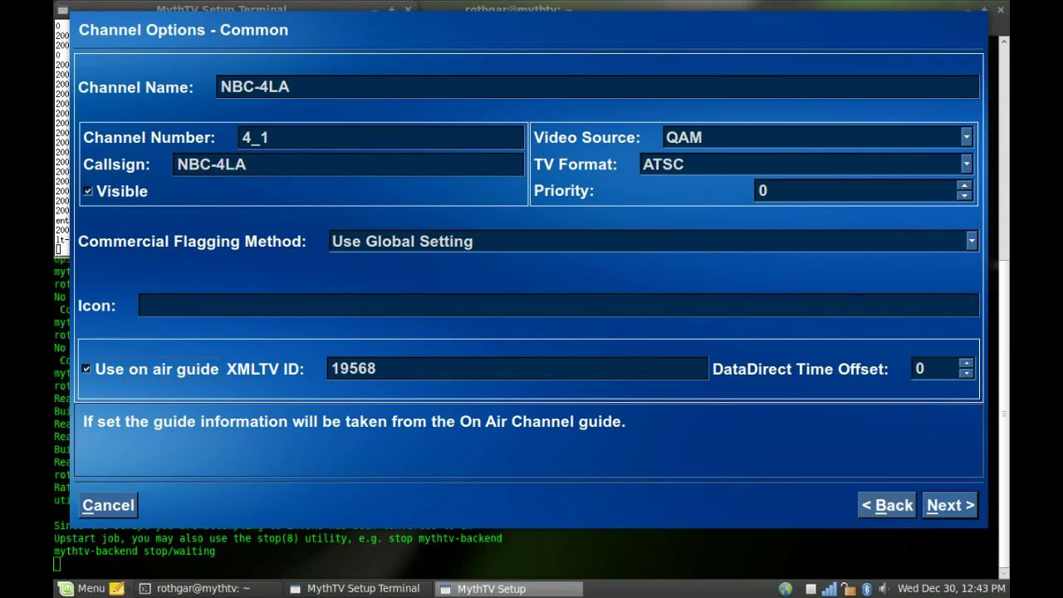
key(Down)
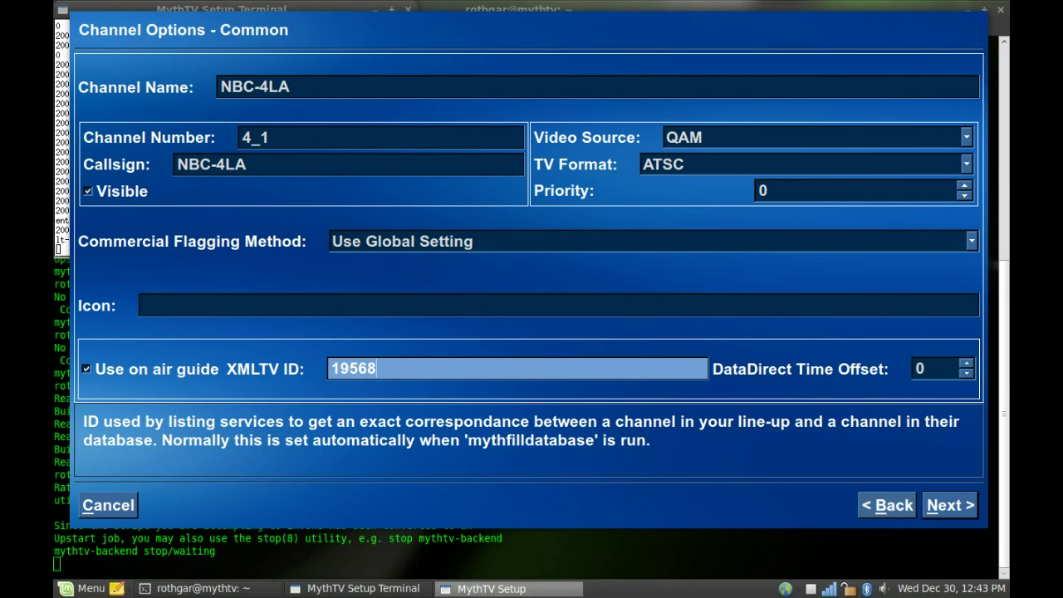
- In the browser's Schedules Direct account, open the Time Warner Hacienda Heights - Digital lineup for editing and look up the ID of channel 404 KNBCDT
key(ctrl+alt+Left)
key(ctrl+alt+Left)
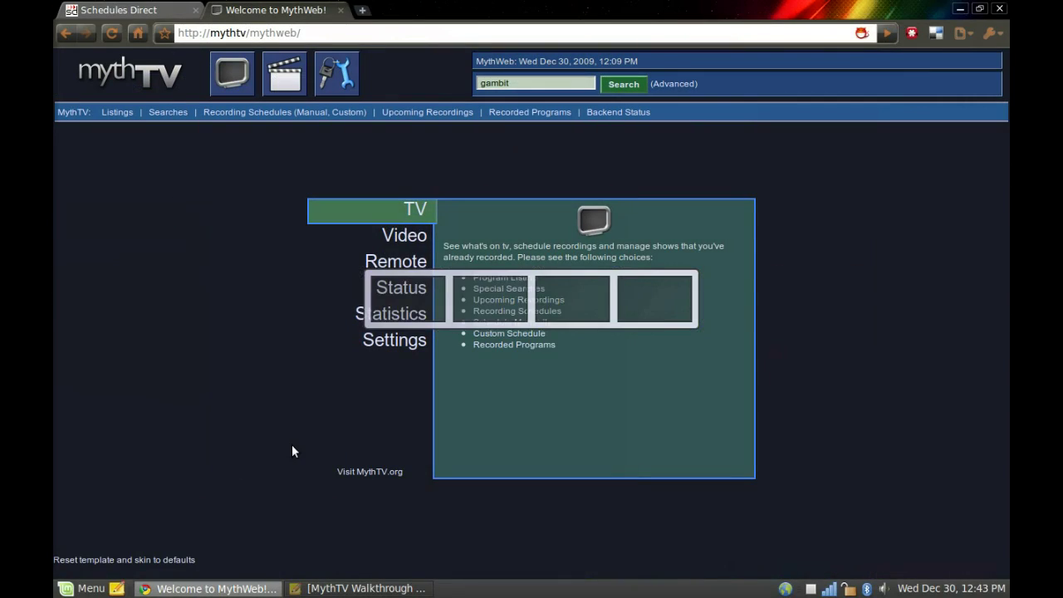
click(174, 10)
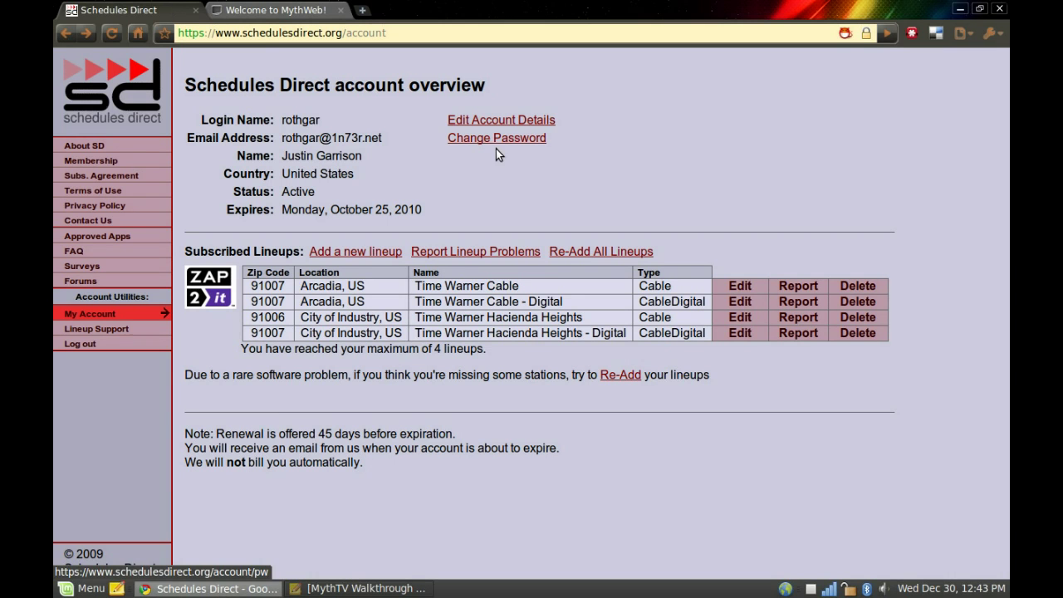
click(743, 334)
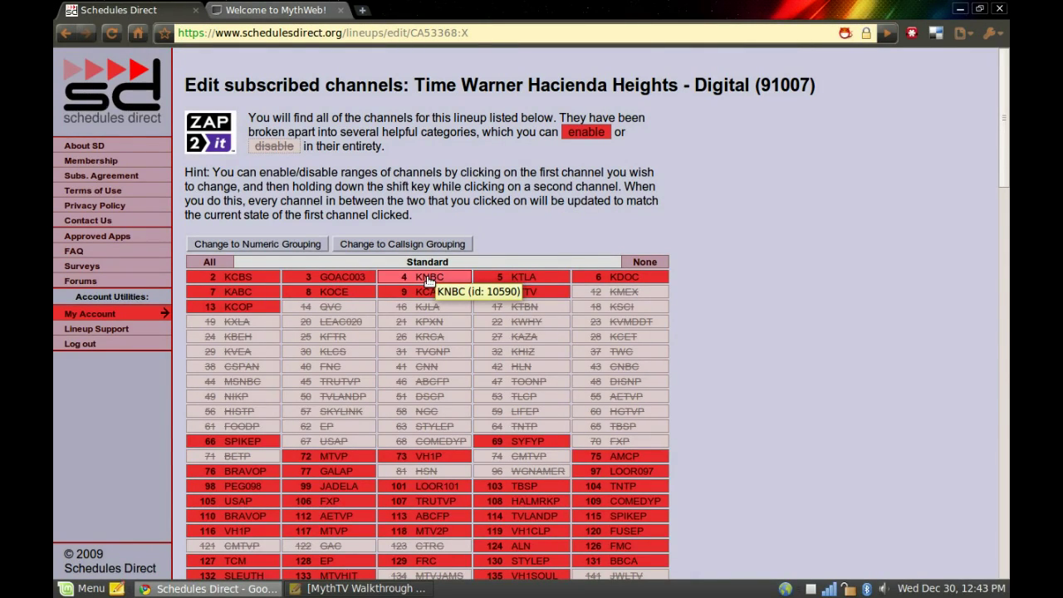
scroll(804, 284, down, 10)
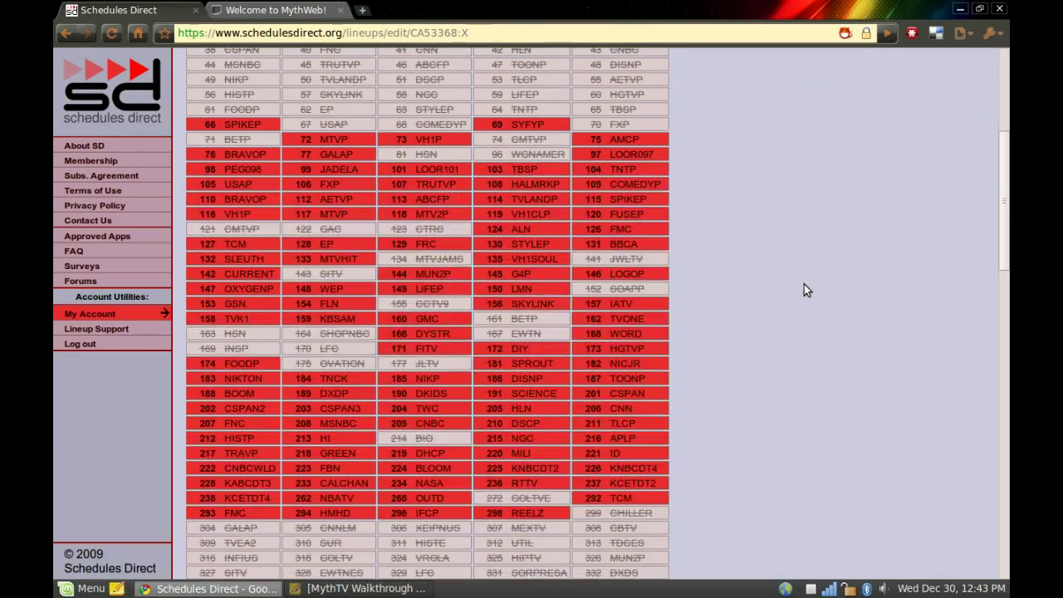
scroll(802, 285, down, 4)
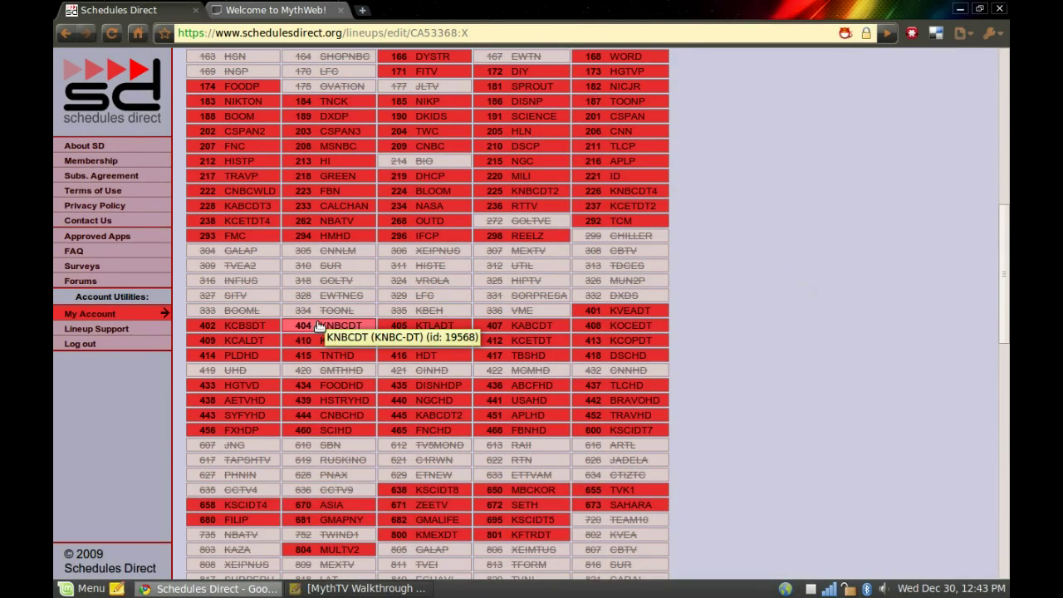
- Compare NBC-4LA's XMLTV ID in MythTV Setup with the Schedules Direct IDs of channels 404 KNBCDT and 4 KNBC in the browser
key(alt+Tab)
key(alt+Tab)
key(alt+Tab)
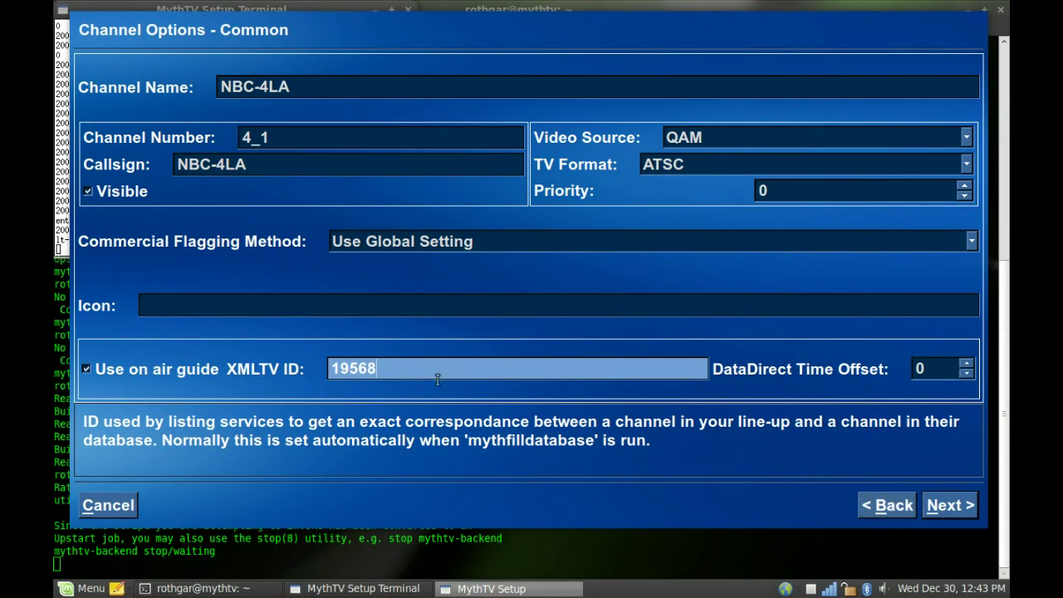
key(alt+Tab)
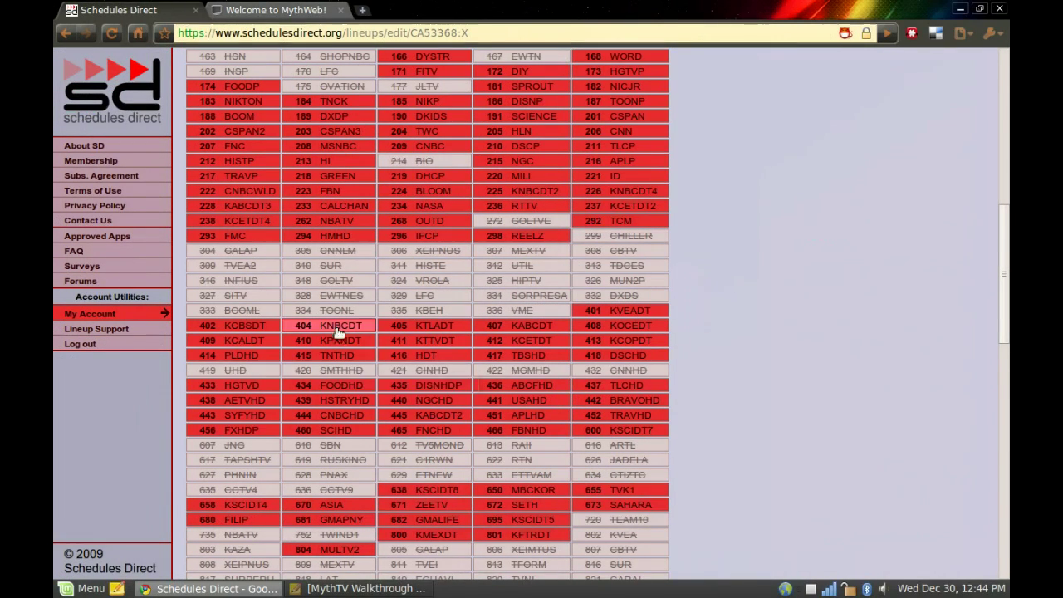
mouse_move(338, 330)
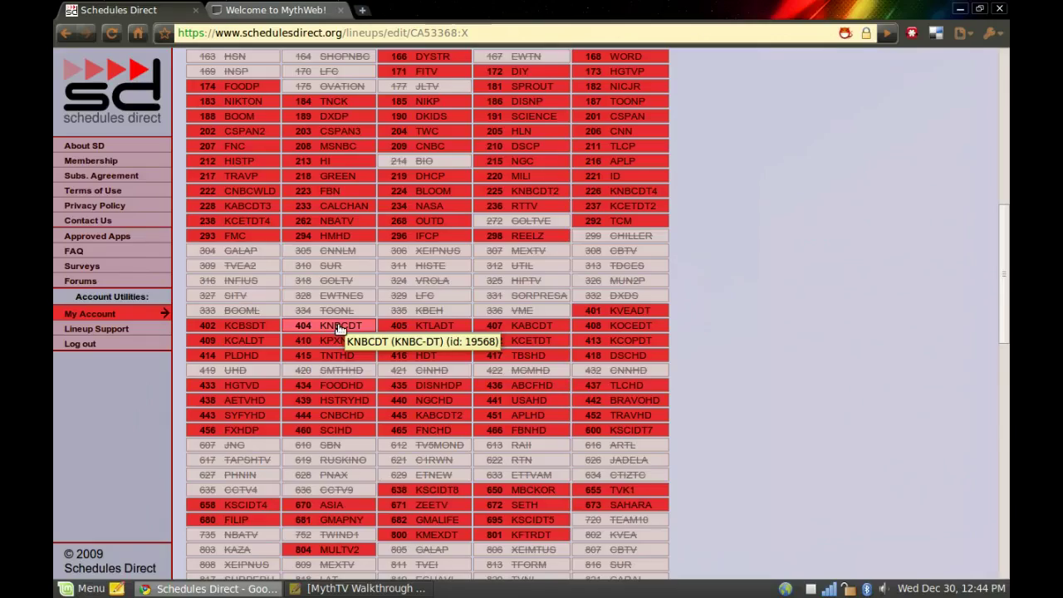
scroll(339, 330, up, 12)
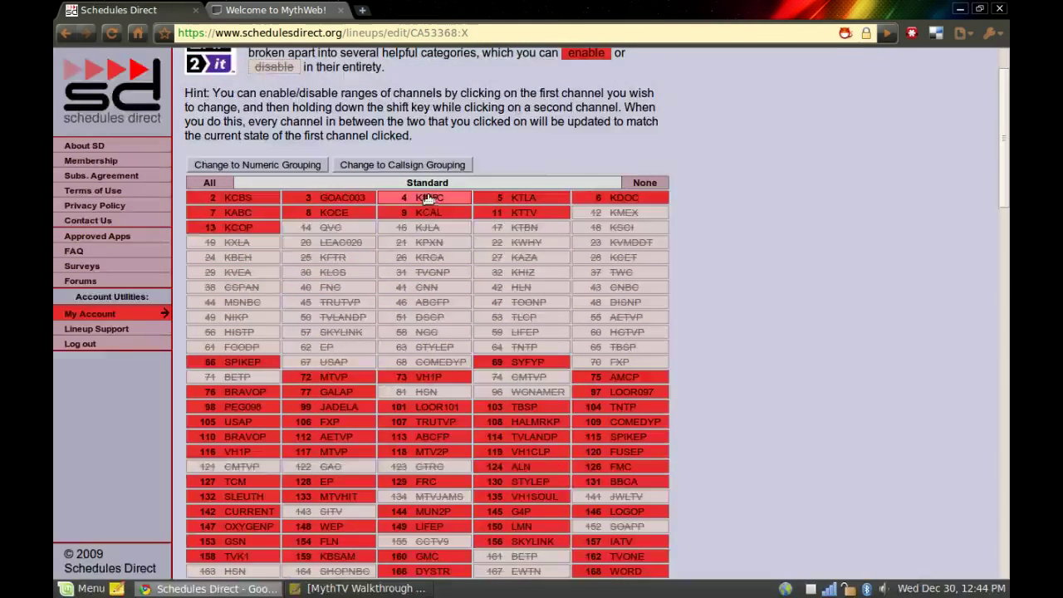
mouse_move(439, 203)
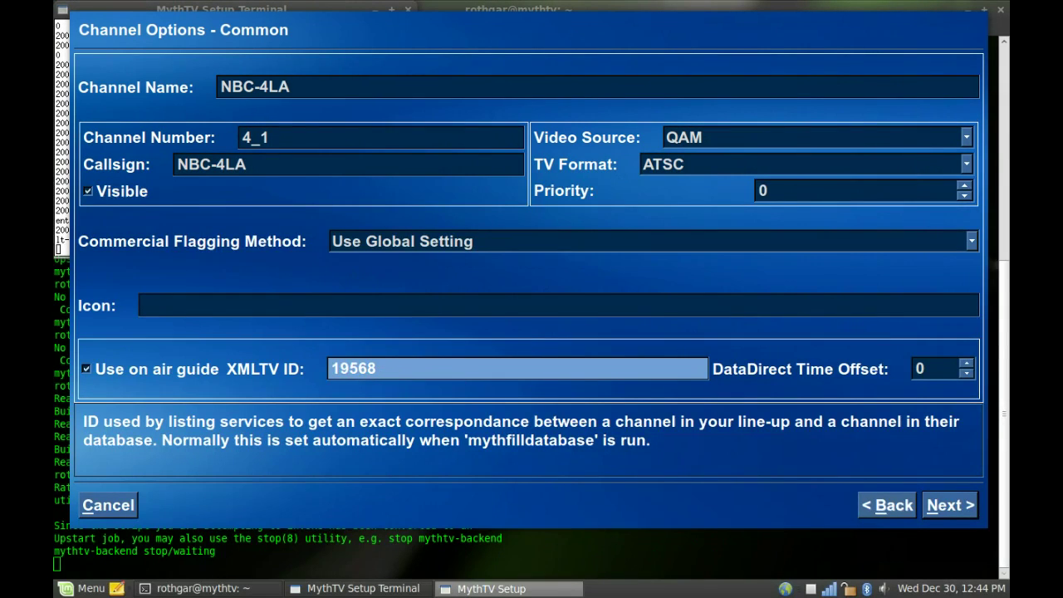
- Back in MythTV Setup, finish NBC-4LA's channel options with the video and playback filters left empty
key(Down)
key(Down)
key(Return)
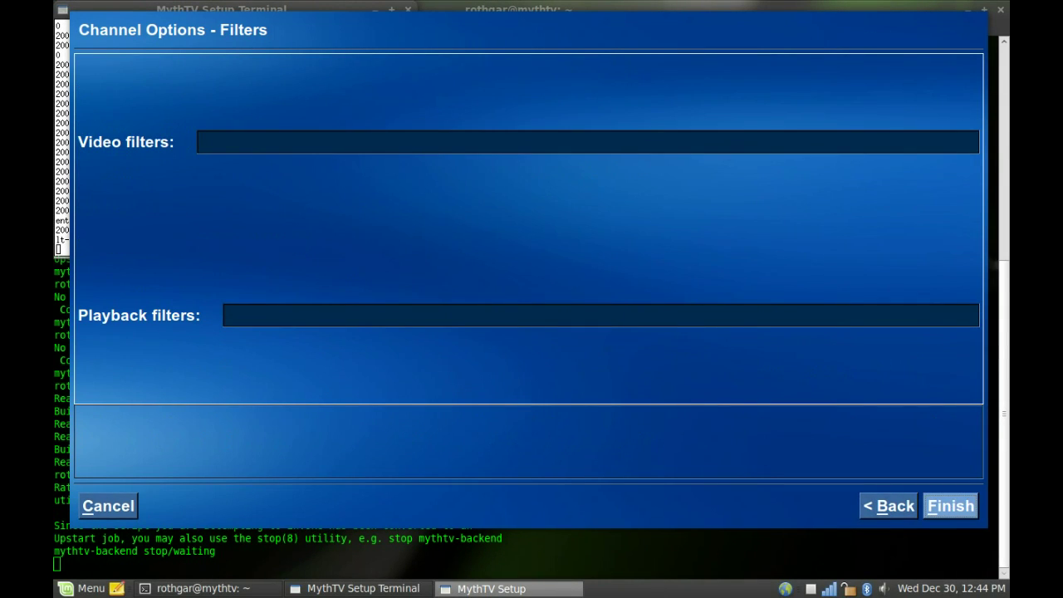
key(Return)
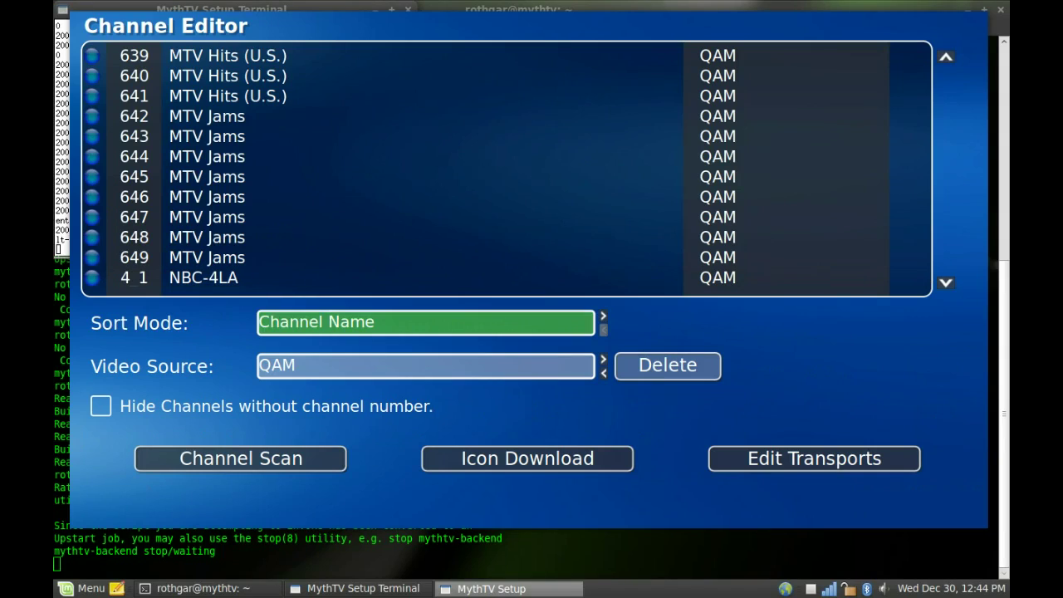
- Download the channel icon for NBC-4LA only, using the icon import options of the Channel Editor
key(Down)
key(Right)
key(Down)
key(Down)
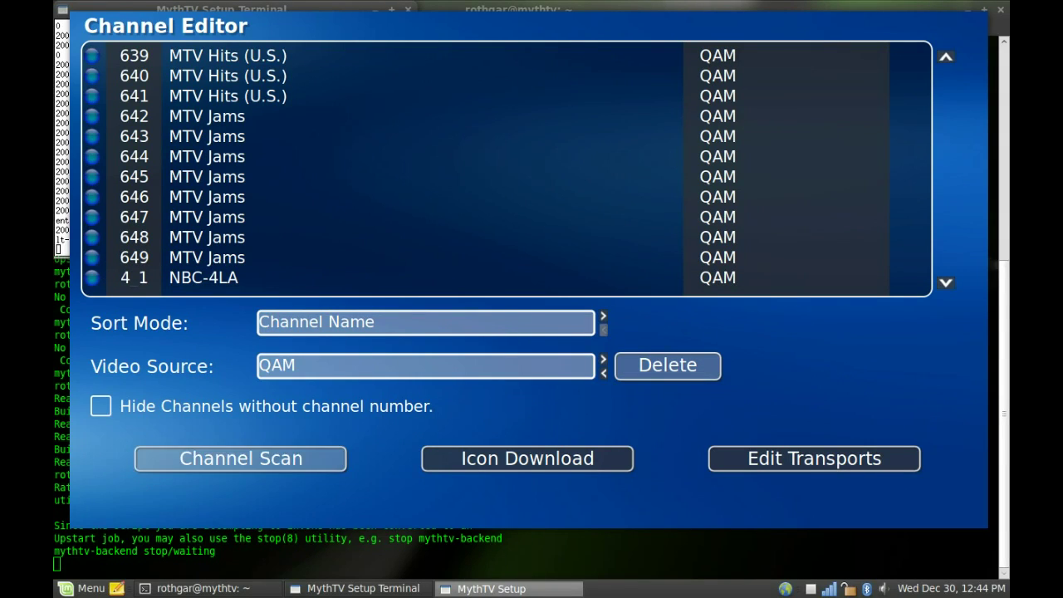
key(Right)
key(Return)
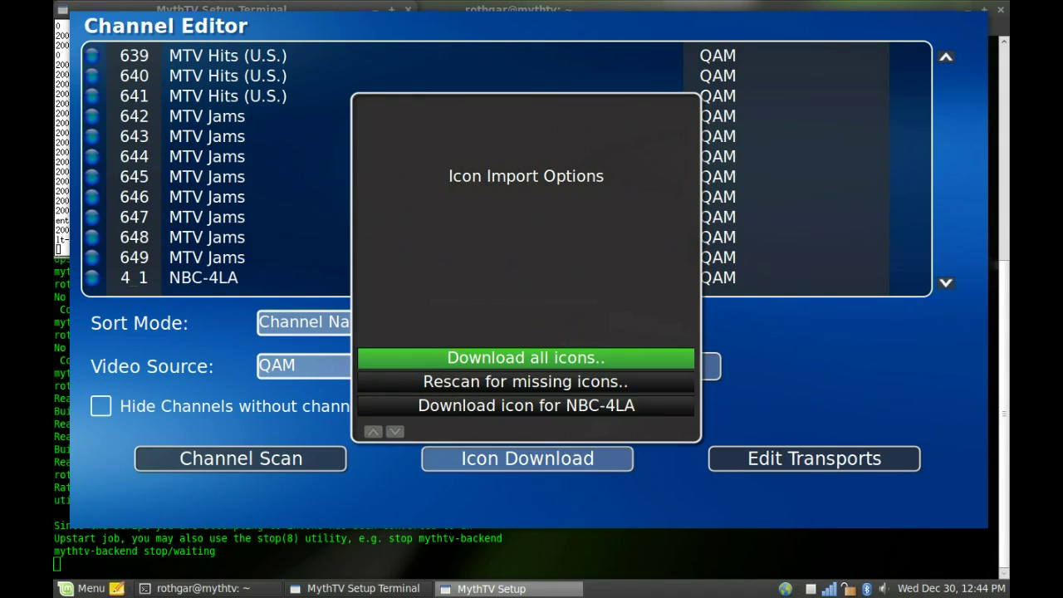
key(Down)
key(Down)
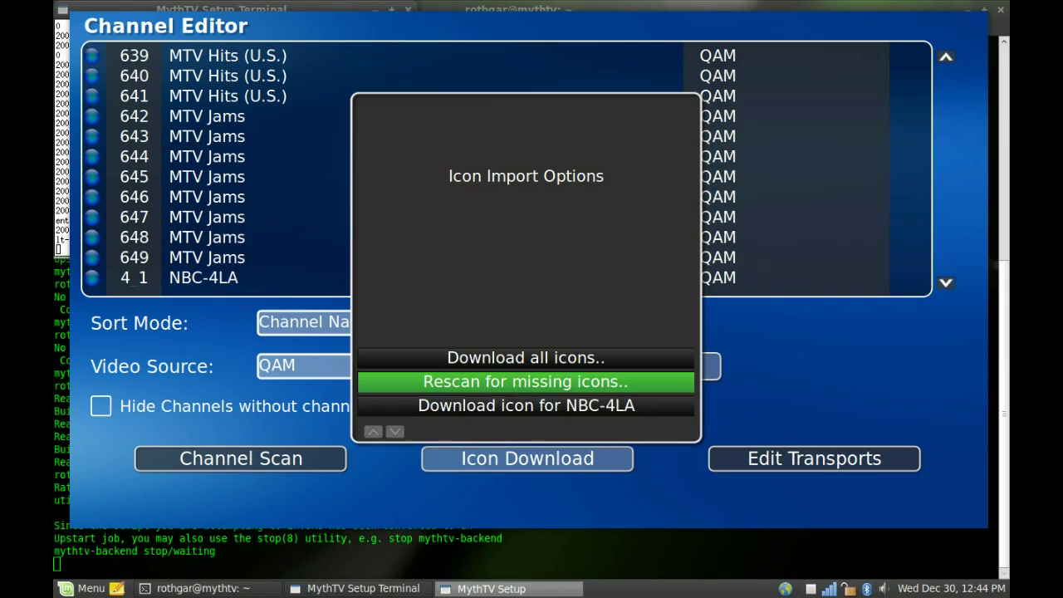
key(Return)
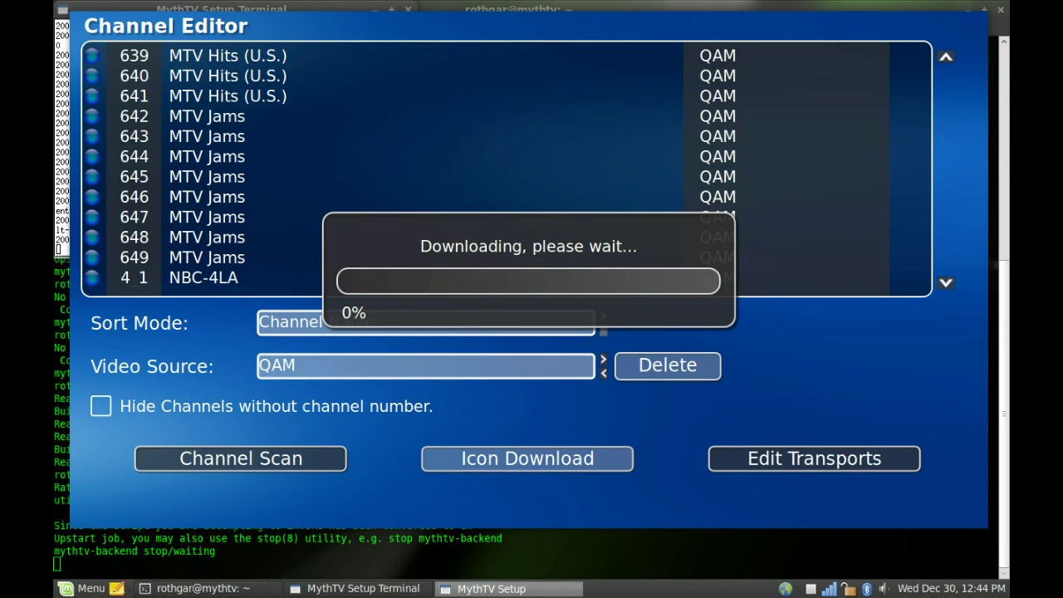
- Reopen the channel options of QAM channel 4_1, NBC-4LA, and check the image file assigned as its icon
key(Left)
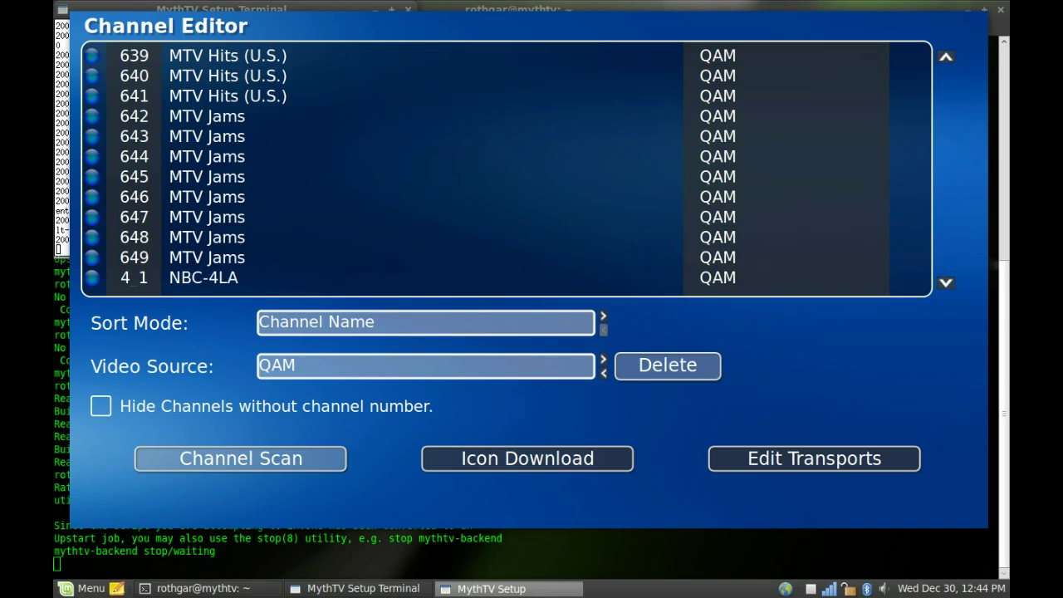
key(Up)
key(Up)
key(Up)
key(Up)
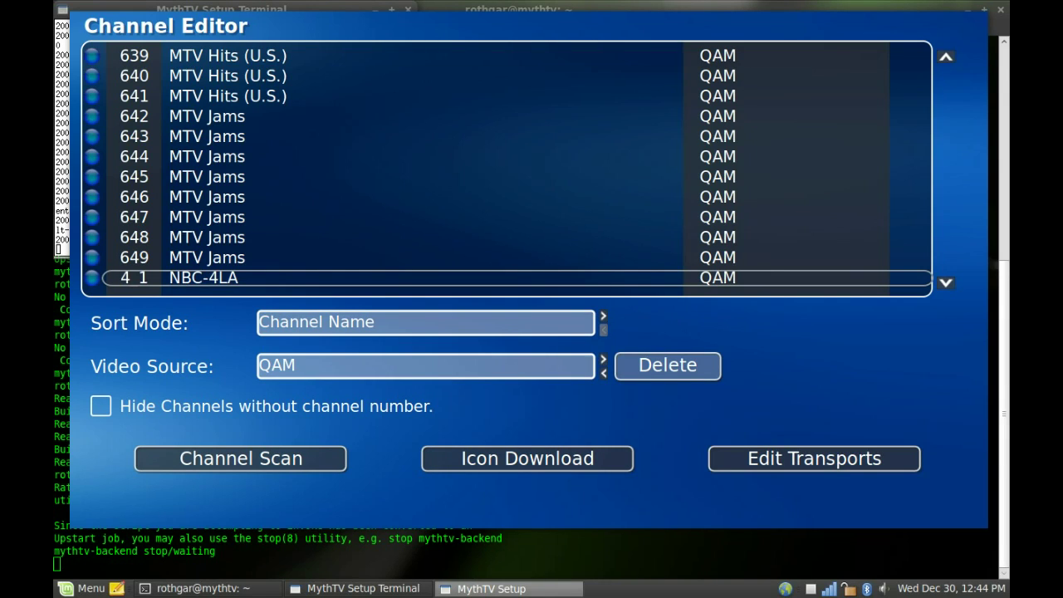
key(Return)
key(Down)
key(Down)
key(Down)
key(Down)
key(Down)
key(Down)
key(Down)
key(Down)
key(Down)
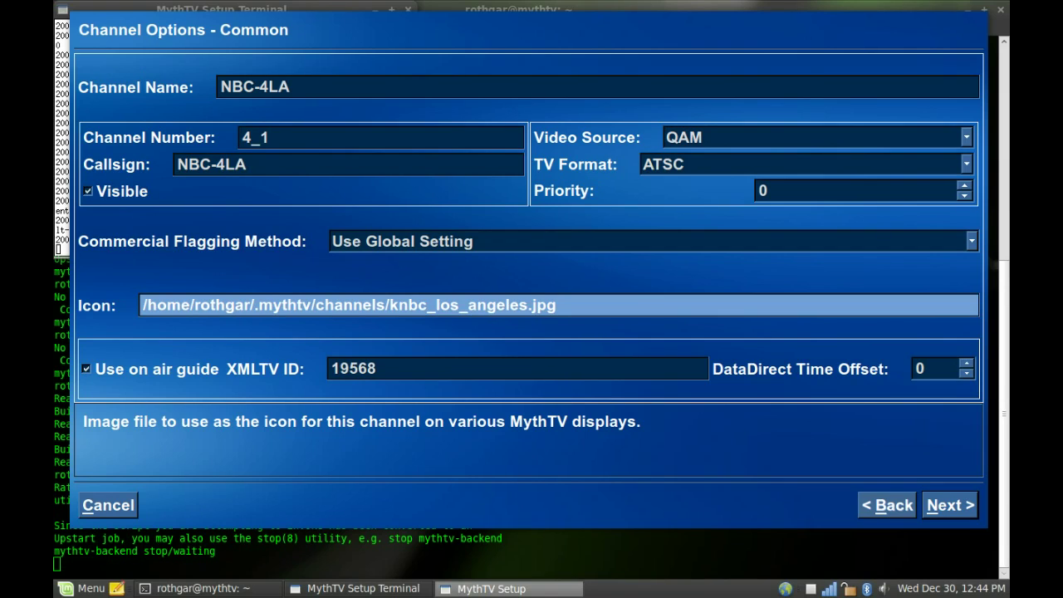
- Go past NBC-4LA's XMLTV ID and DataDirect time offset and finish its channel options, returning to the channel list
key(Down)
key(Down)
key(Down)
key(Down)
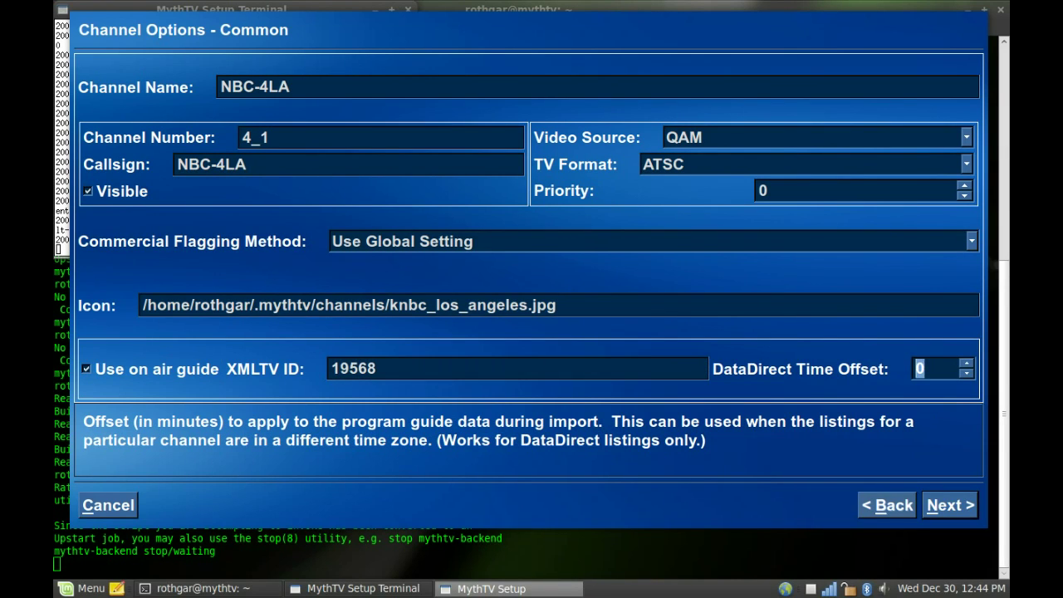
key(Return)
key(Return)
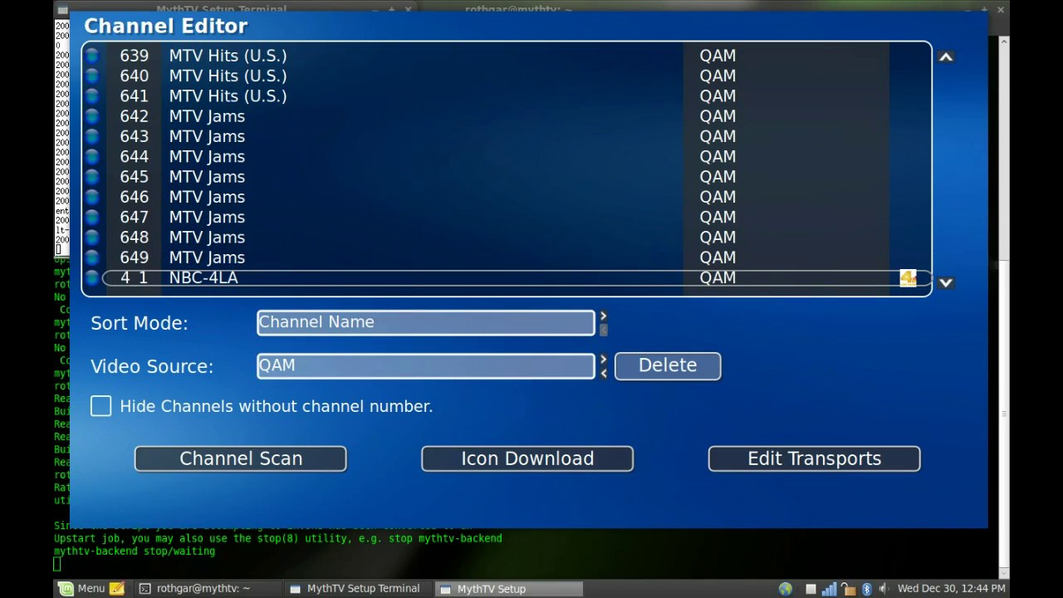
- Look back through the QAM channel list from NBC-4LA up to the unnamed channels at its beginning
key(Up)
key(Up)
key(Up)
key(Up)
key(Up)
key(Up)
key(Up)
key(Up)
key(Up)
key(Up)
key(Up)
key(Up)
key(Up)
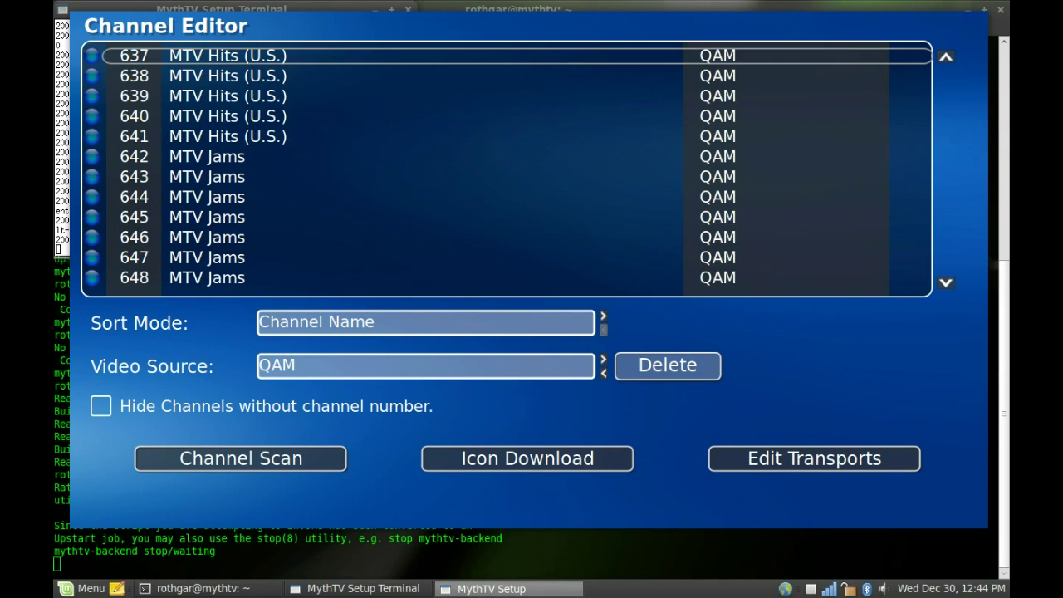
key(Up)
key(Up)
key(Up)
key(Up)
key(Up)
key(Up)
key(Up)
key(Up)
key(Up)
key(Up)
key(Up)
key(Up)
key(Up)
key(Up)
key(Up)
key(Up)
key(Up)
key(Up)
key(Up)
key(Up)
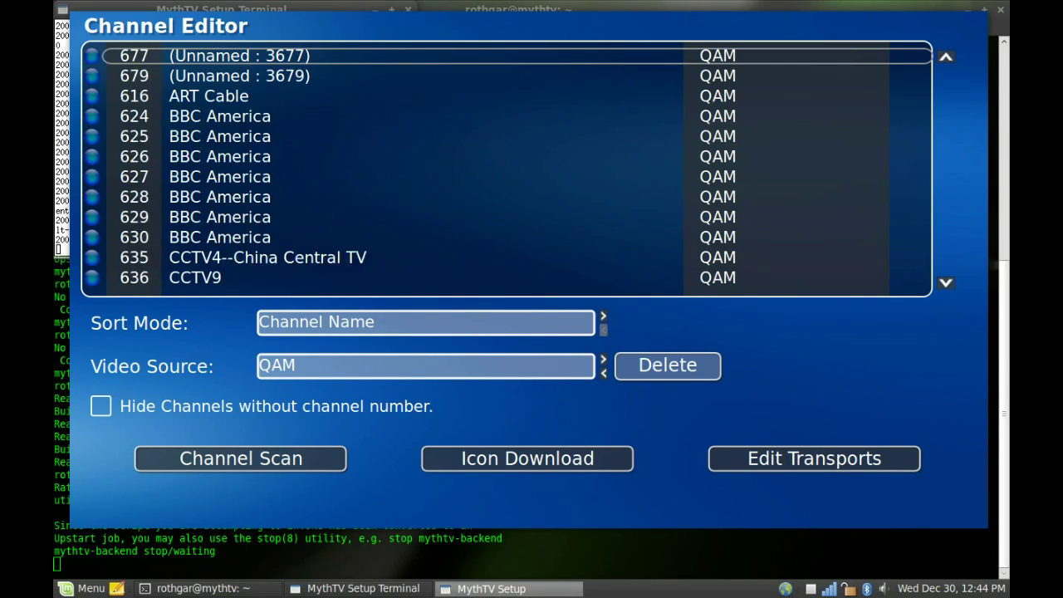
key(Up)
key(Up)
key(Up)
key(Up)
key(Up)
key(Up)
key(Up)
key(Up)
key(Up)
key(Up)
key(Up)
key(Up)
key(Up)
key(Up)
key(Up)
key(Up)
key(Up)
key(Up)
key(Up)
key(Up)
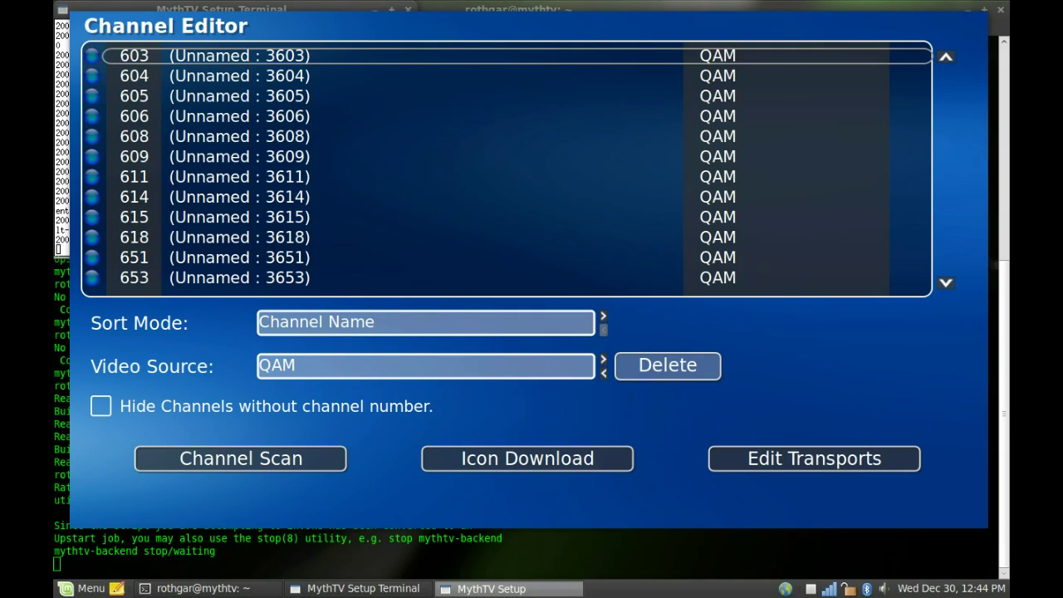
key(Up)
key(Up)
key(Up)
key(Up)
key(Down)
key(Down)
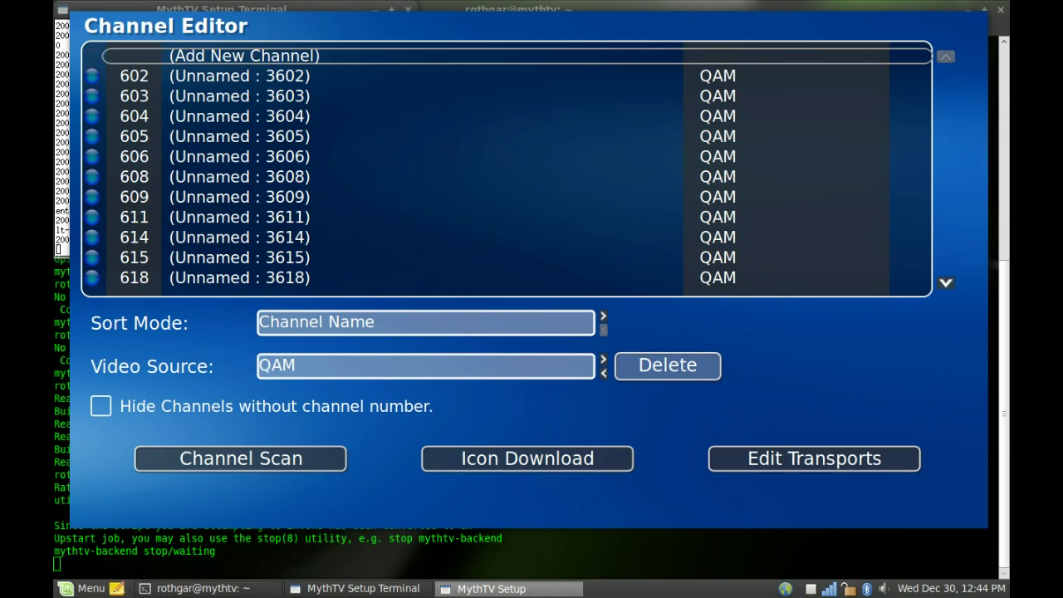
key(Down)
key(Down)
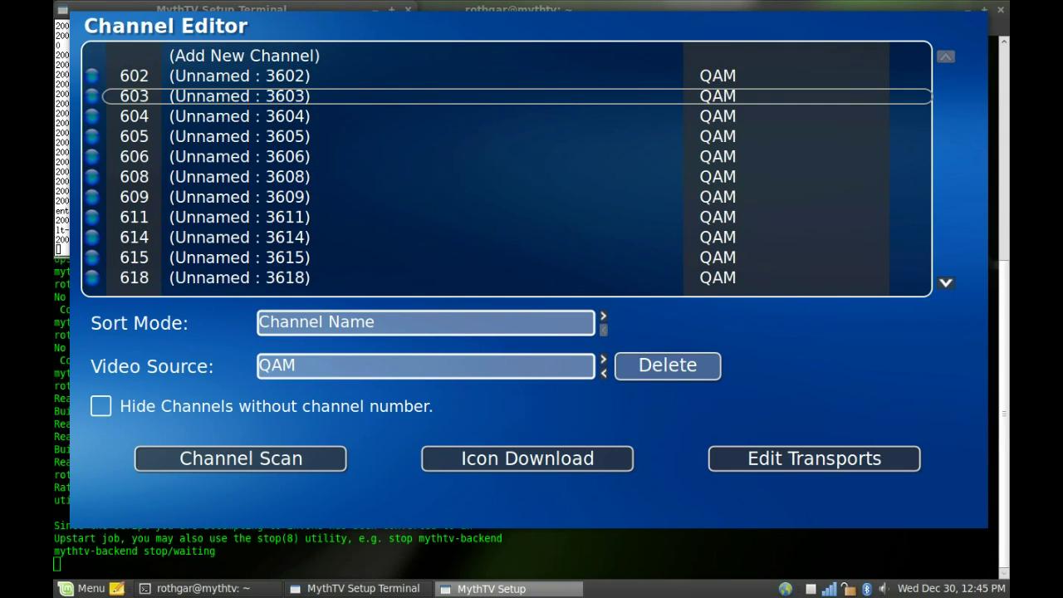
- Switch back to the Schedules Direct lineup in the browser
key(alt+Tab)
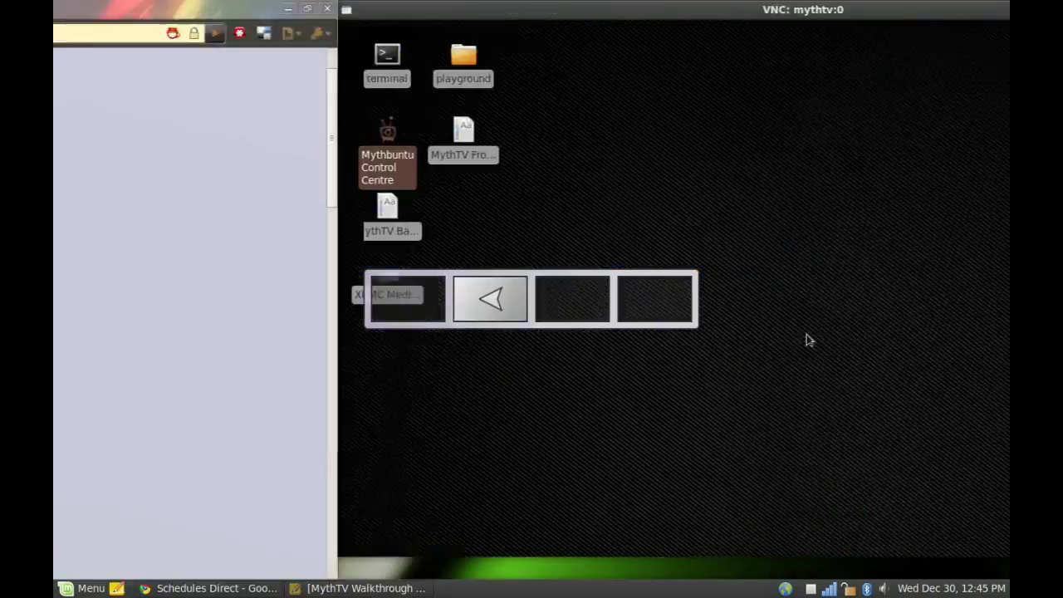